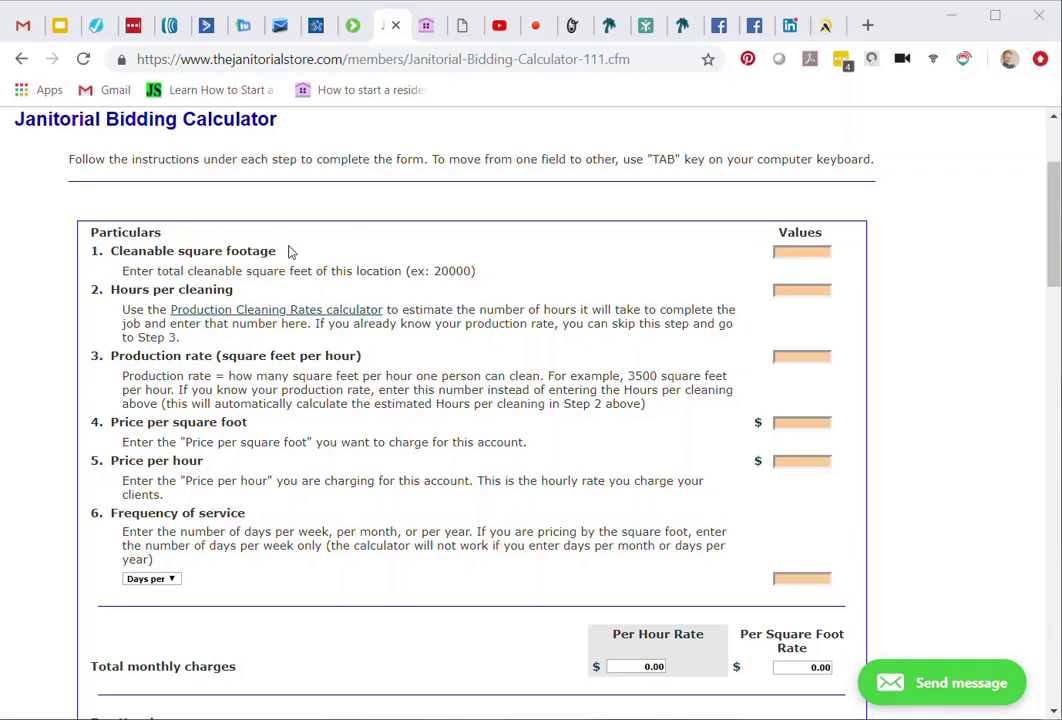
Step: Enter 17000 as the cleanable square footage and 3000 square feet per hour as the production rate
left_click(797, 253)
type("17000")
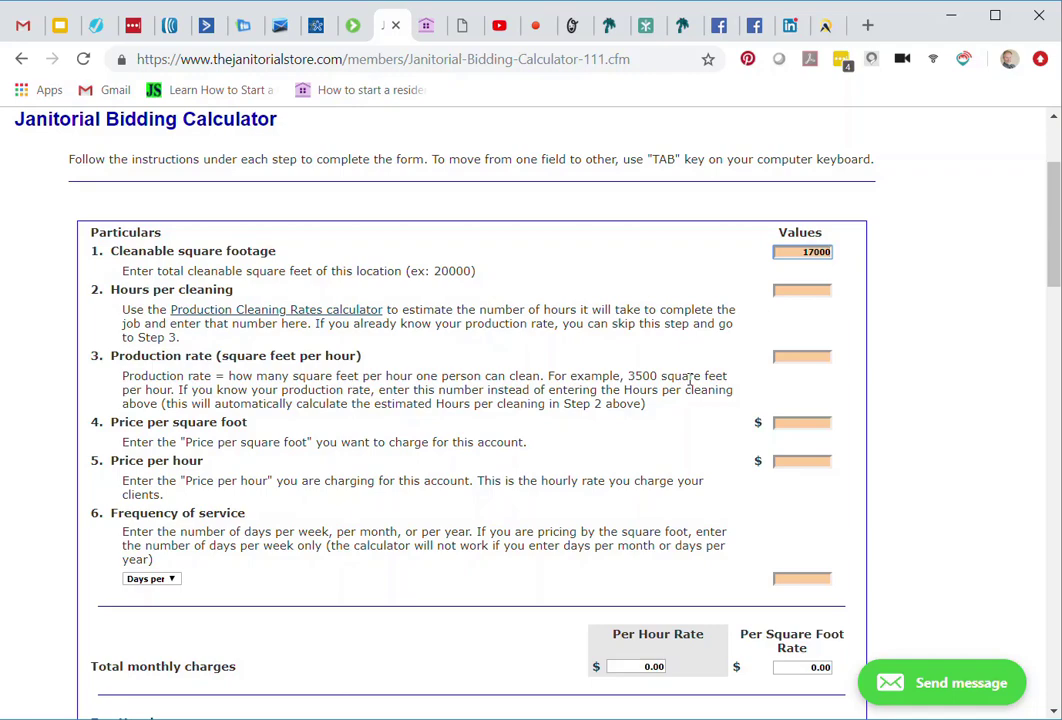
left_click(813, 357)
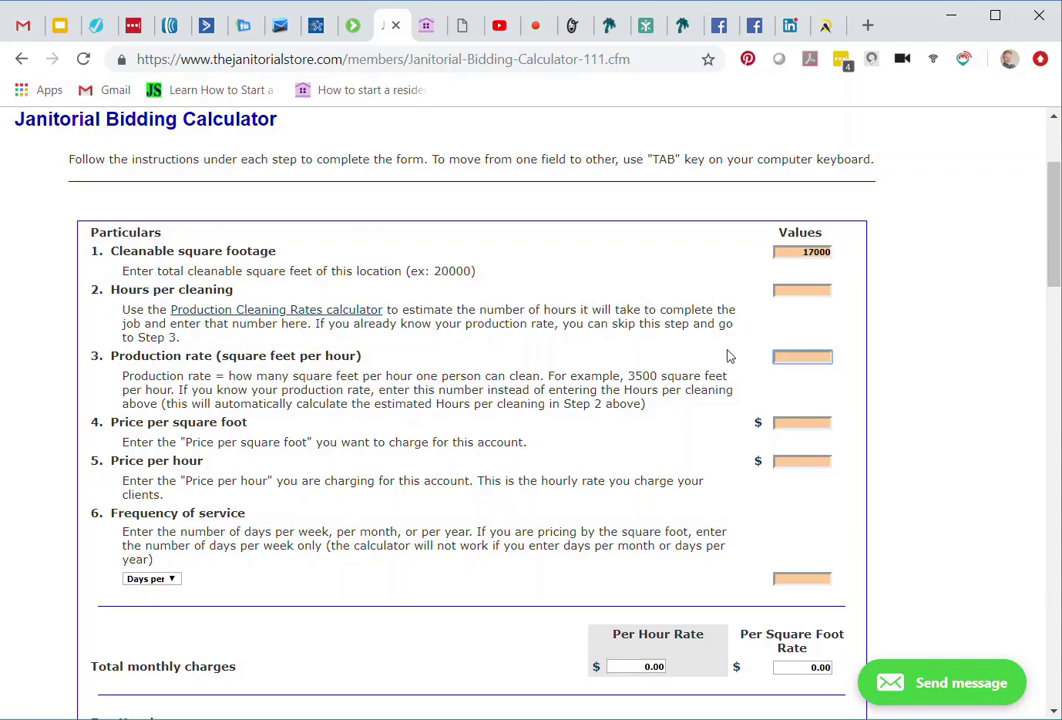
type("3000")
key("Tab")
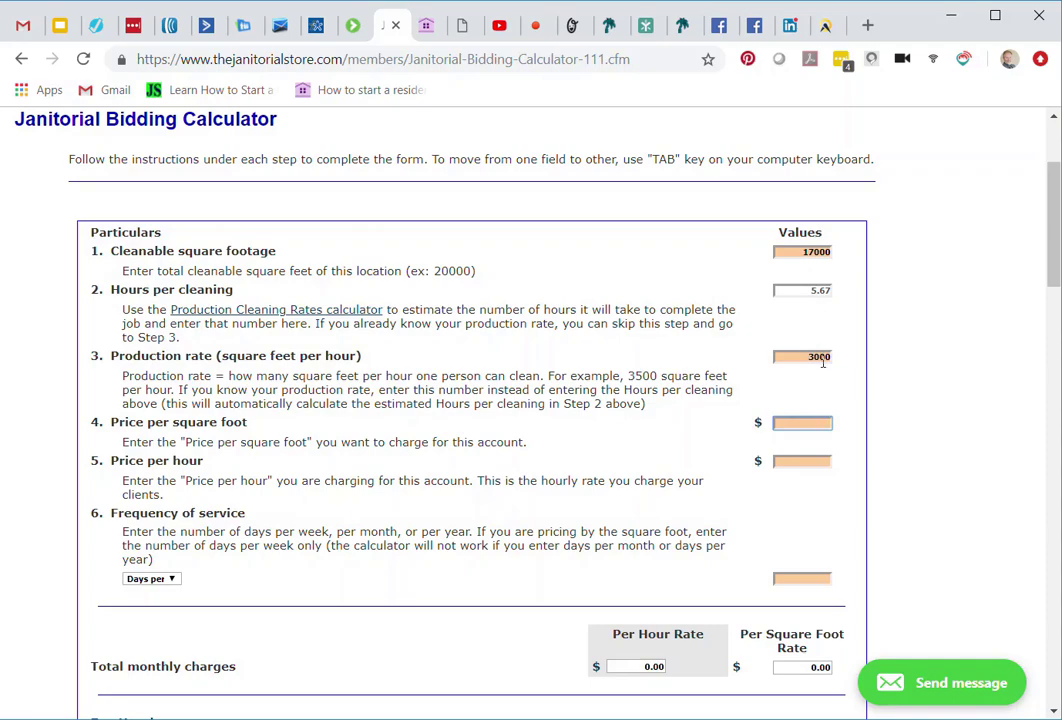
Step: Set the price per square foot to $.12 and the price per hour to $25.00
scroll(701, 360, "down", 1)
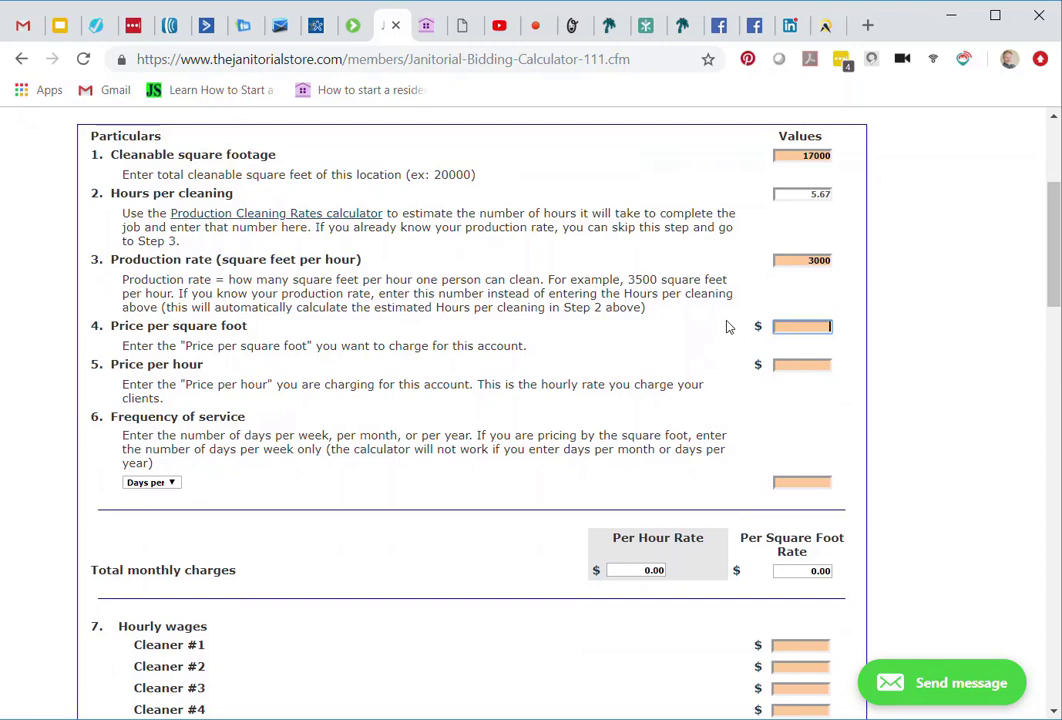
type(".12")
left_click(782, 364)
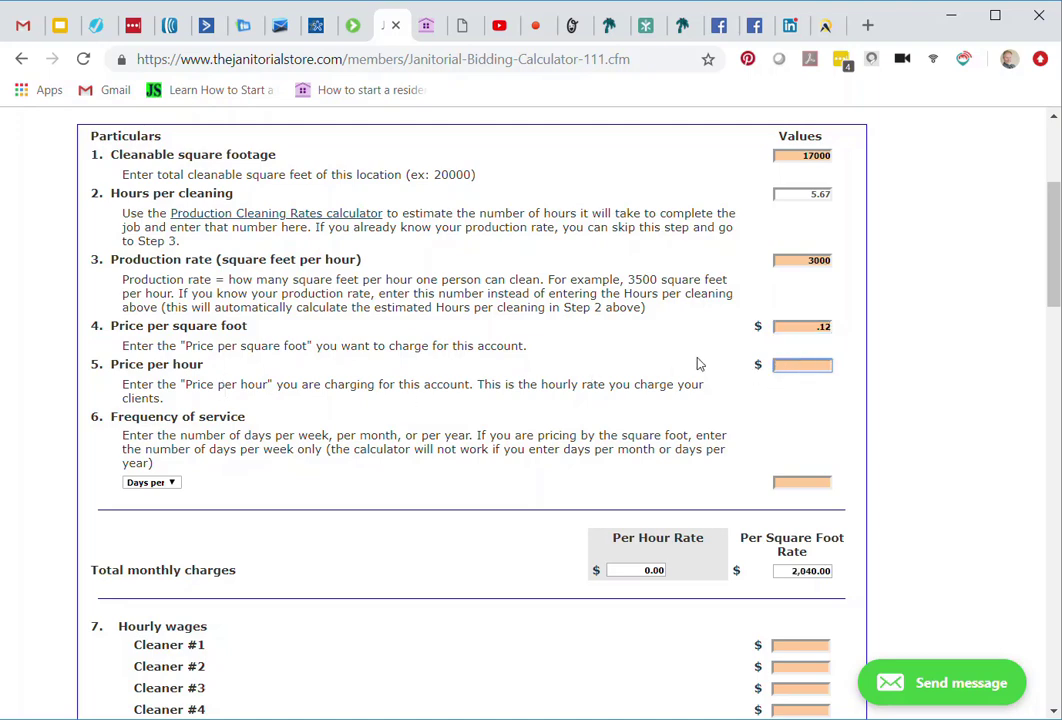
type("25.00")
Step: Set the frequency of service to 3 days per week
scroll(698, 362, "down", 2)
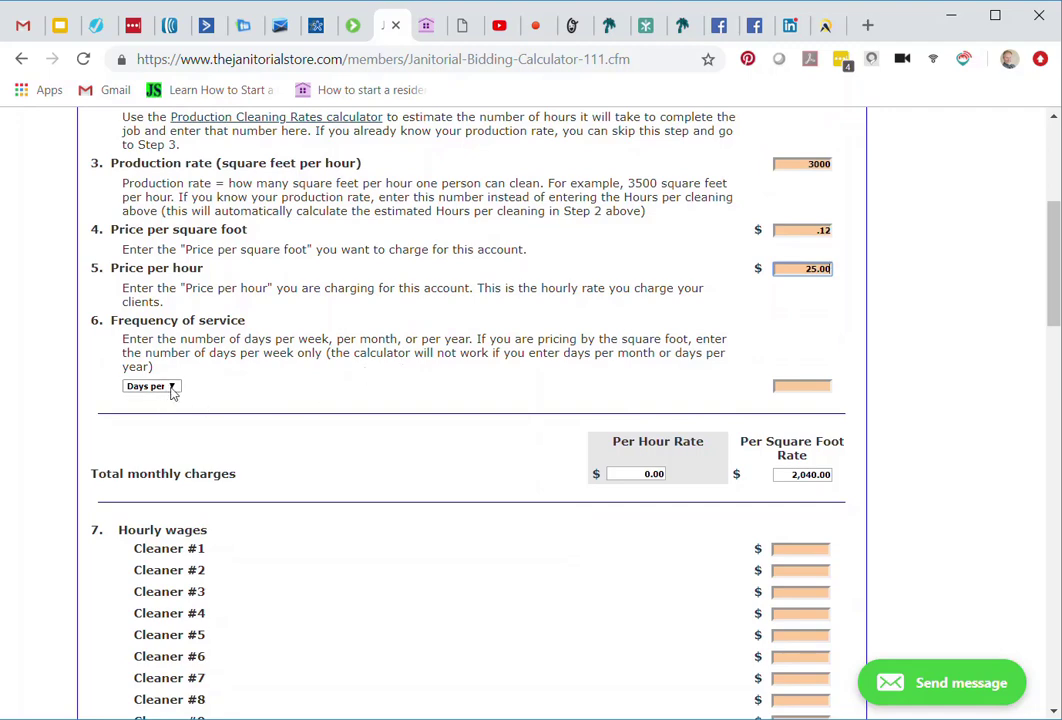
left_click(171, 387)
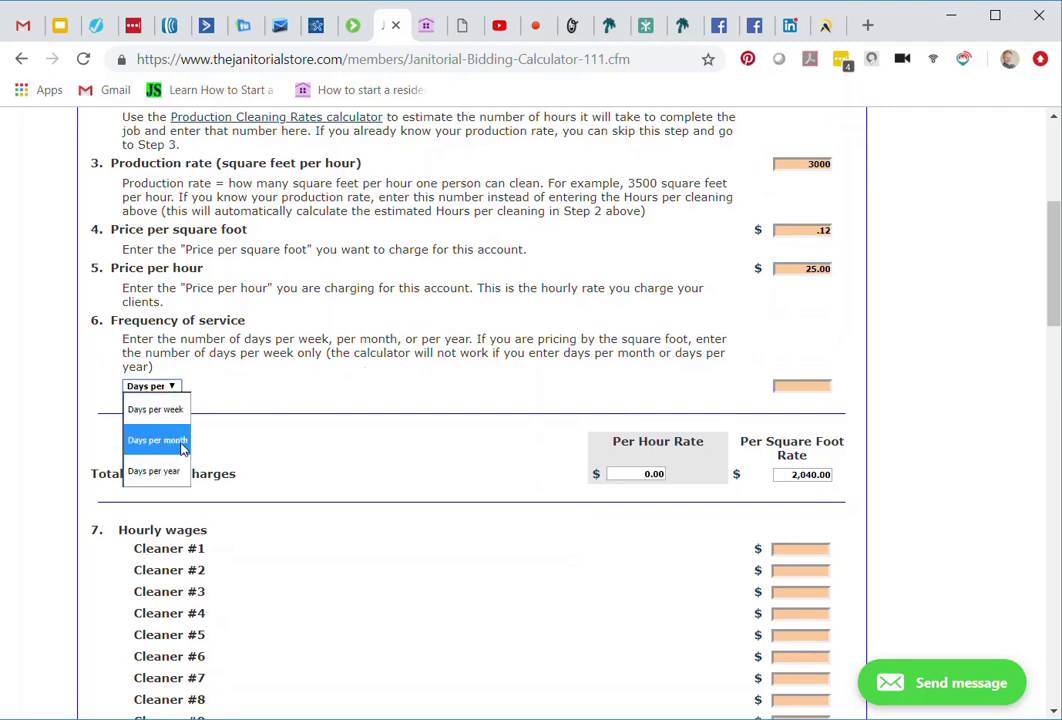
left_click(161, 410)
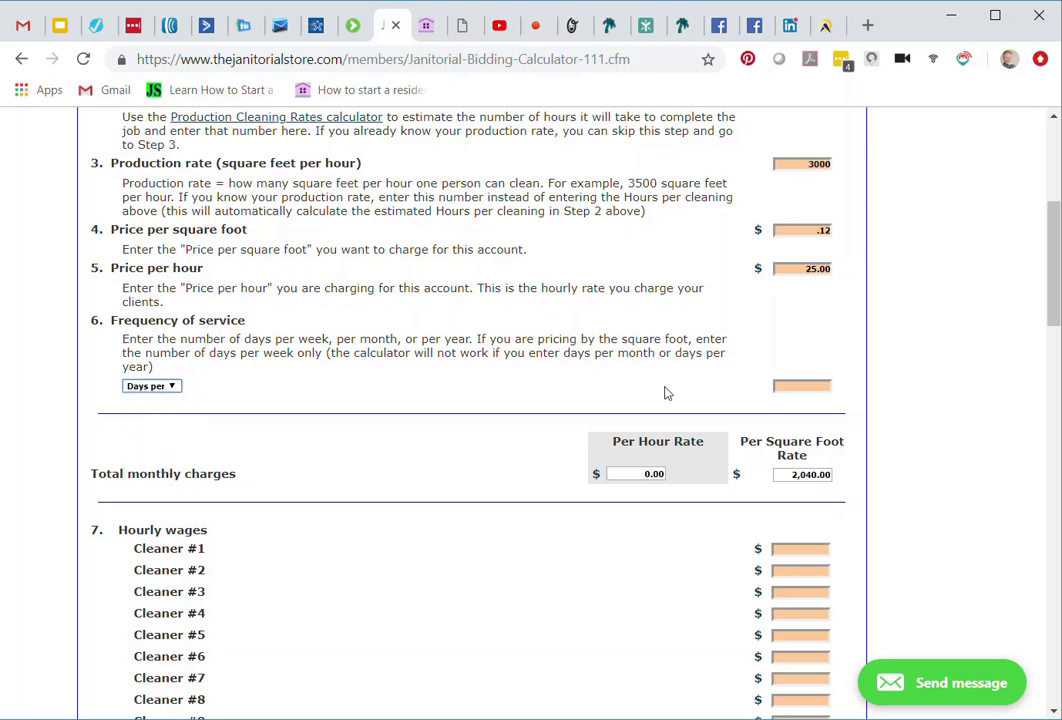
left_click(791, 386)
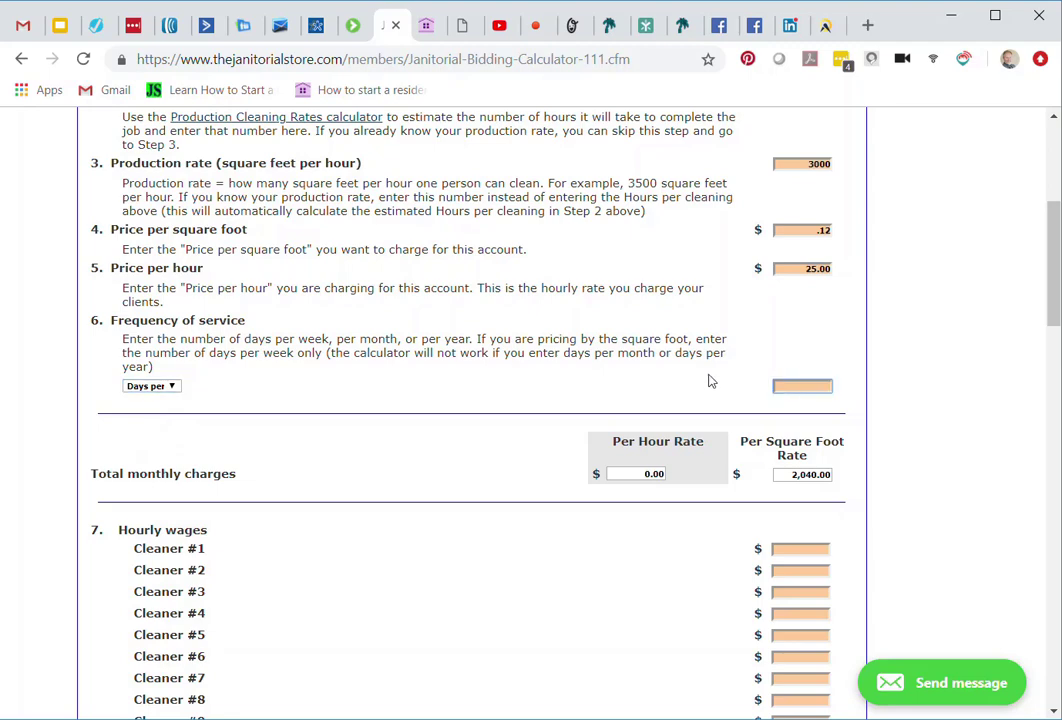
type("3")
key("Tab")
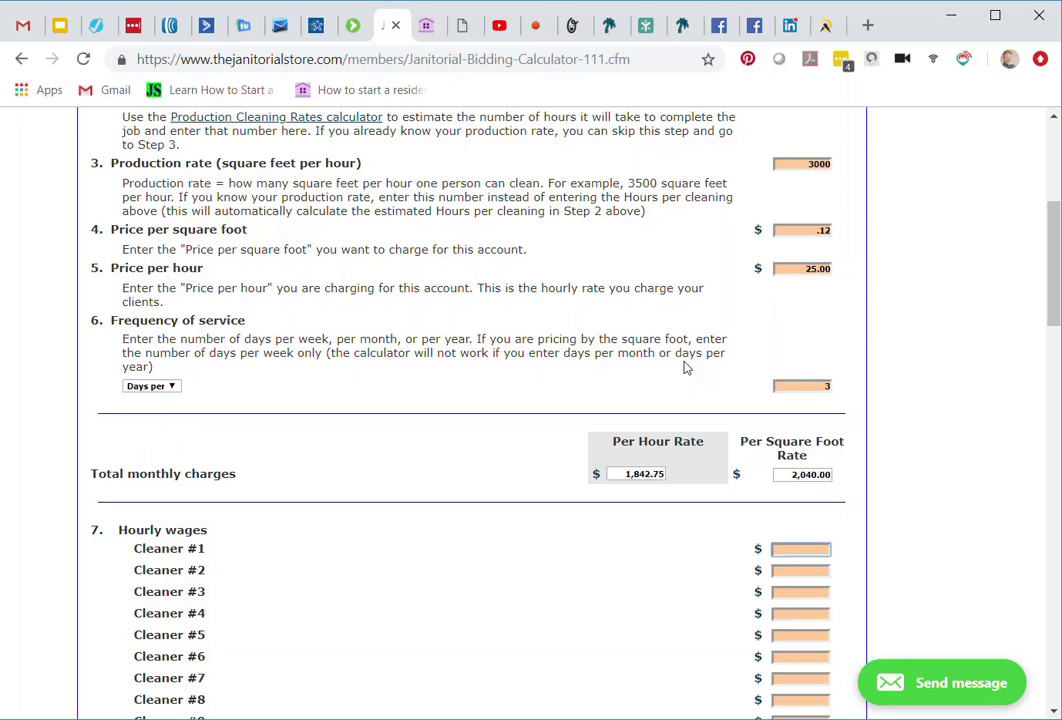
Step: Set the hourly wage for Cleaner #1 to $13.00 and leave the other cleaners' wages blank
scroll(647, 351, "down", 1)
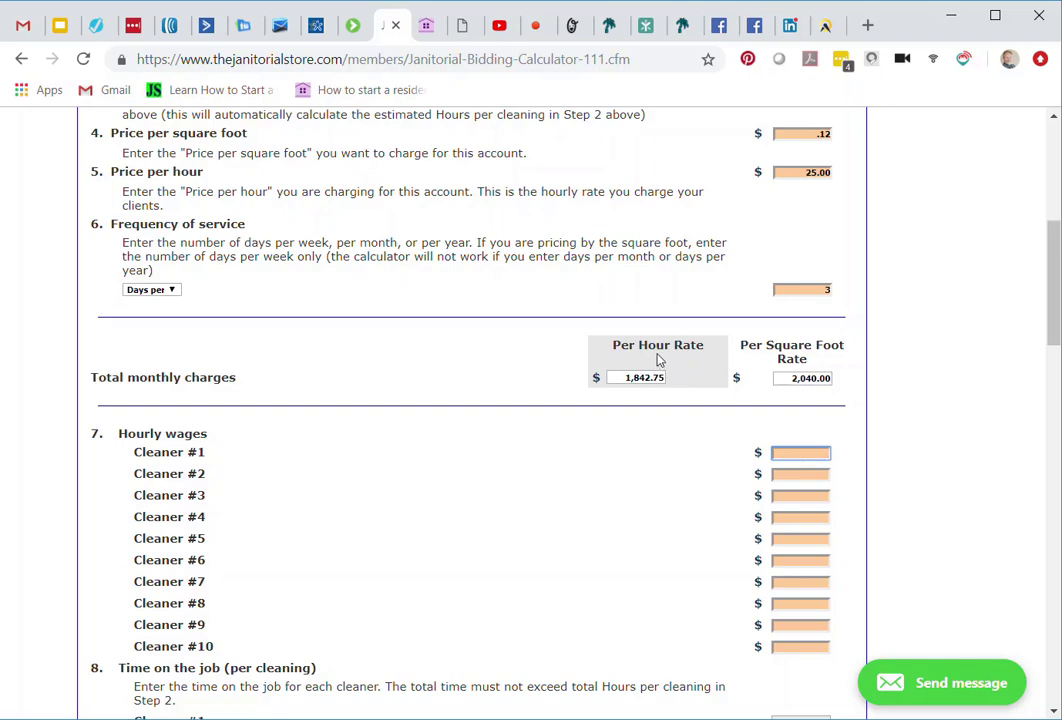
scroll(658, 360, "down", 1)
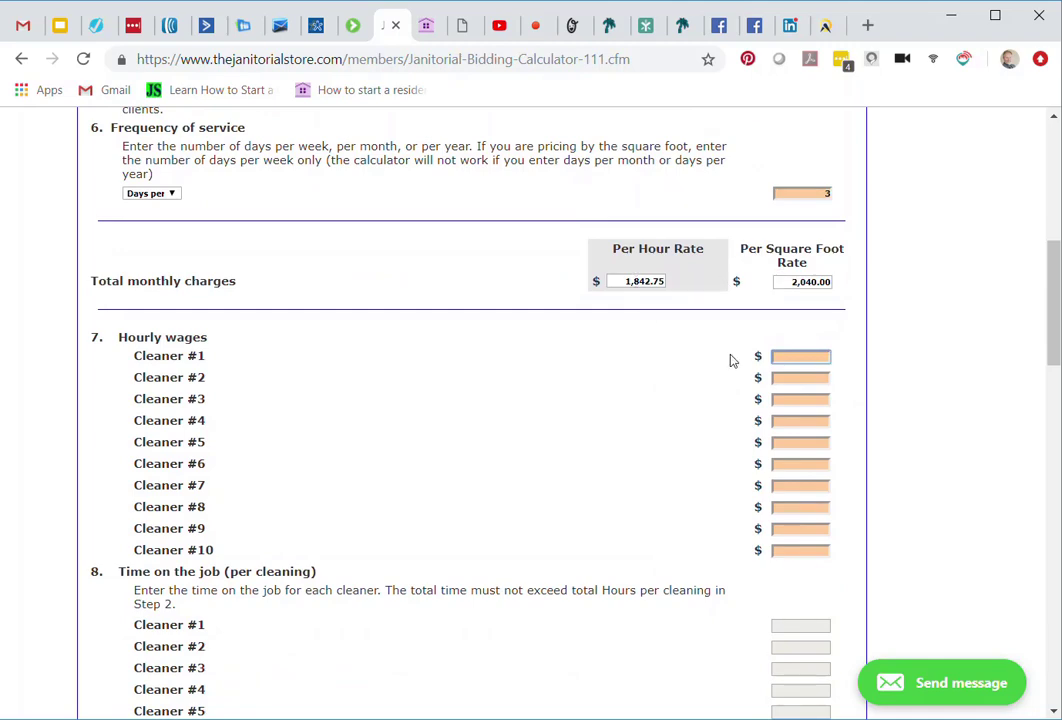
scroll(731, 362, "down", 1)
scroll(731, 362, "down", 1)
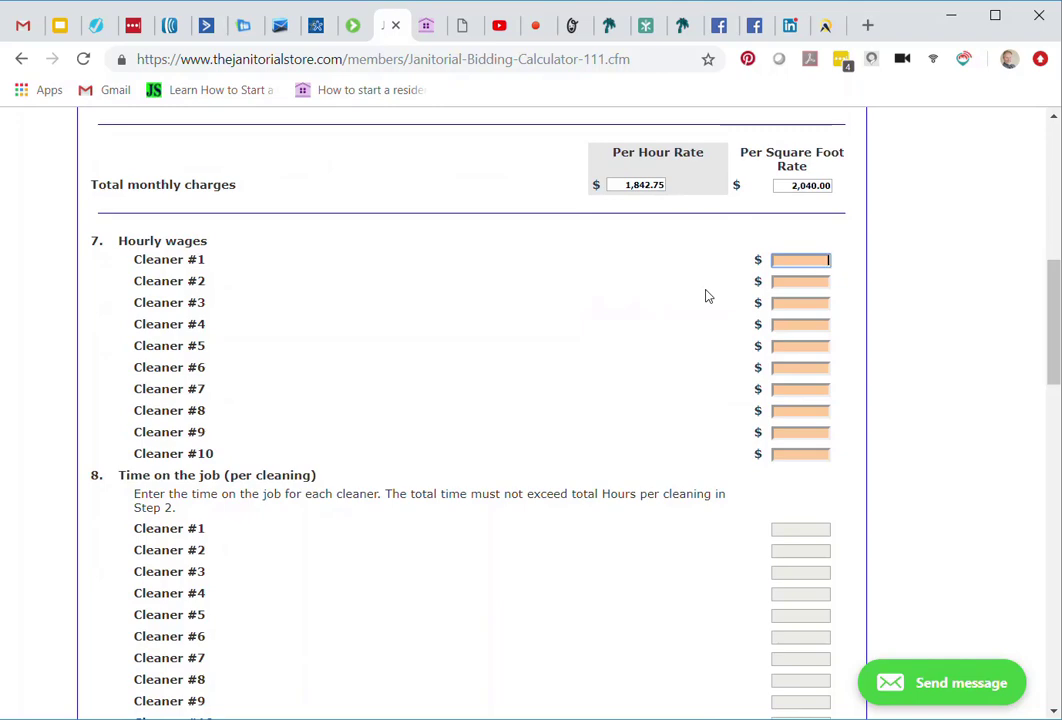
type("13.00")
key("Tab")
key("Tab")
key("Tab")
key("Tab")
key("Tab")
key("Tab")
key("Tab")
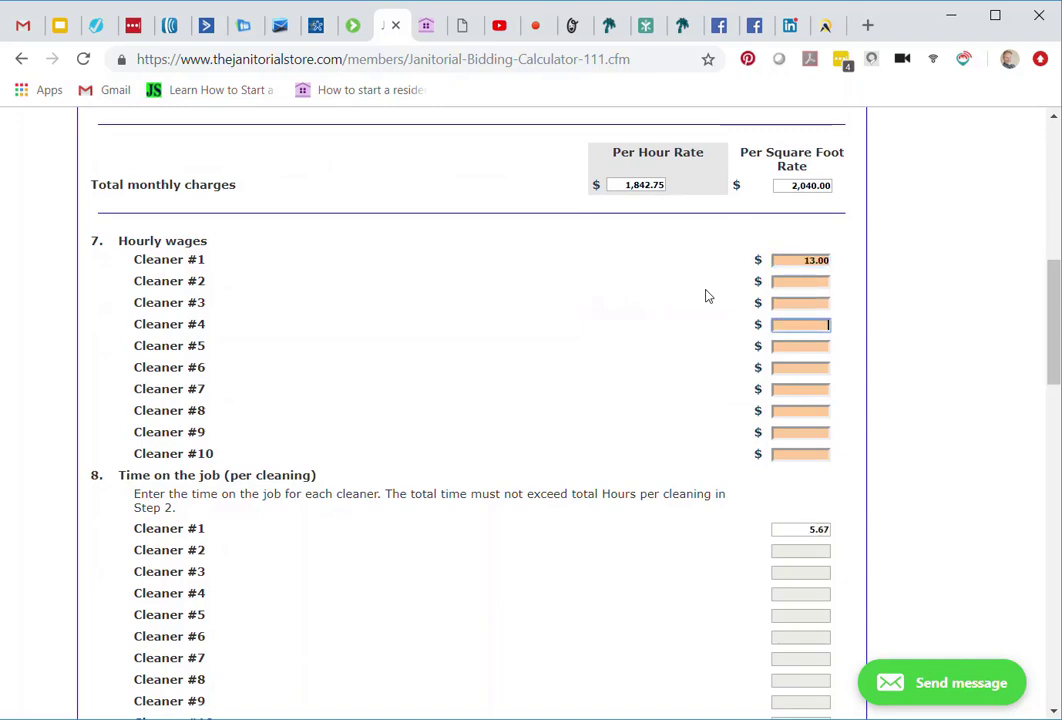
key("Tab")
key("Tab")
key("Tab")
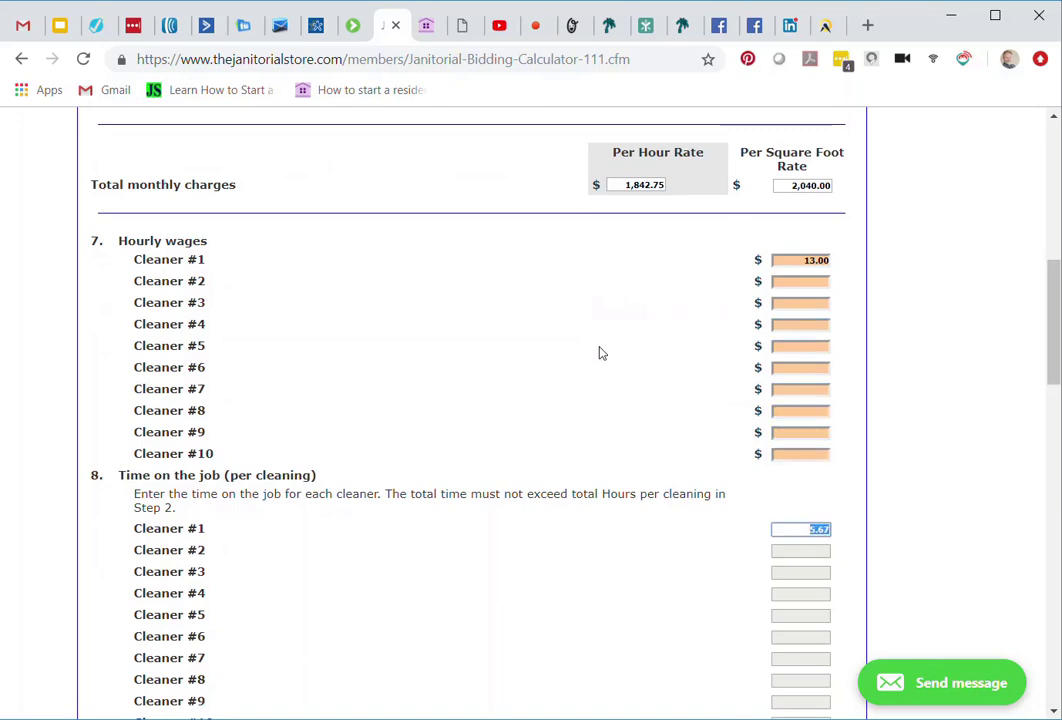
Step: Accept the time on the job for Cleaner #1 and enter 15 minutes of paid travel time for that cleaner
scroll(521, 353, "down", 3)
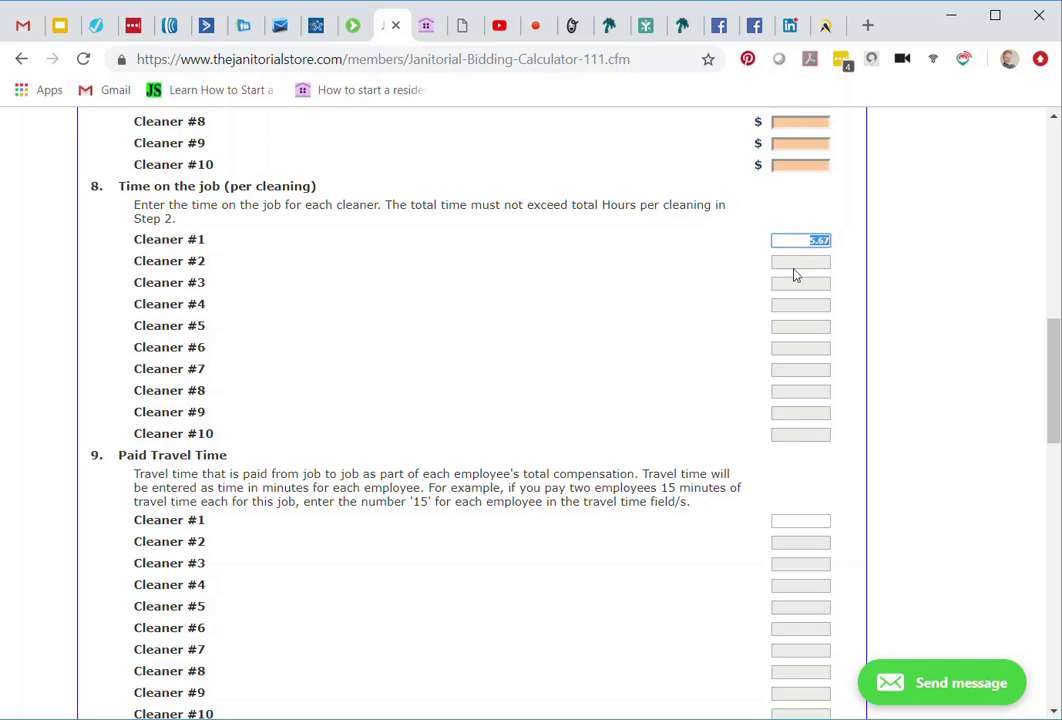
left_click(700, 271)
key("Tab")
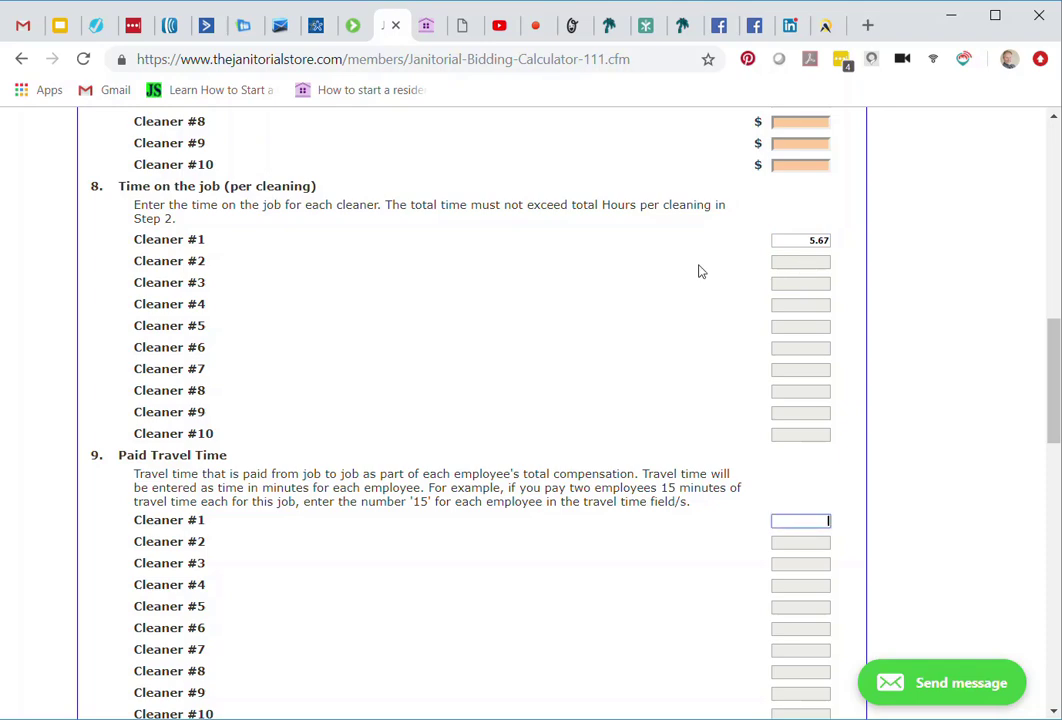
scroll(760, 312, "down", 2)
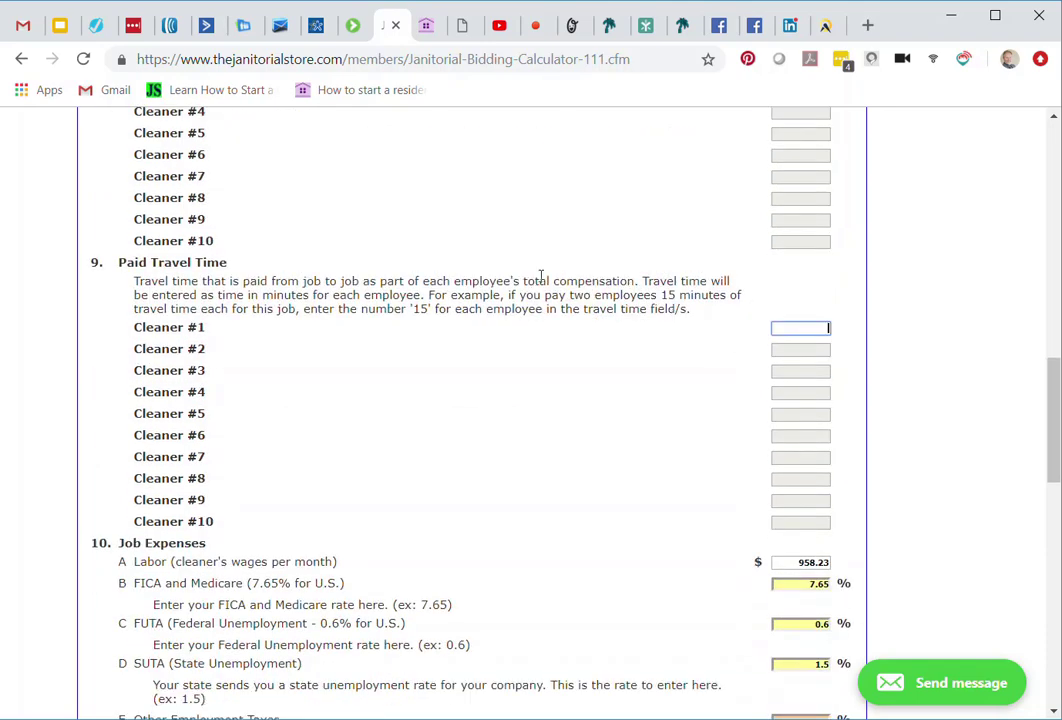
scroll(540, 278, "down", 1)
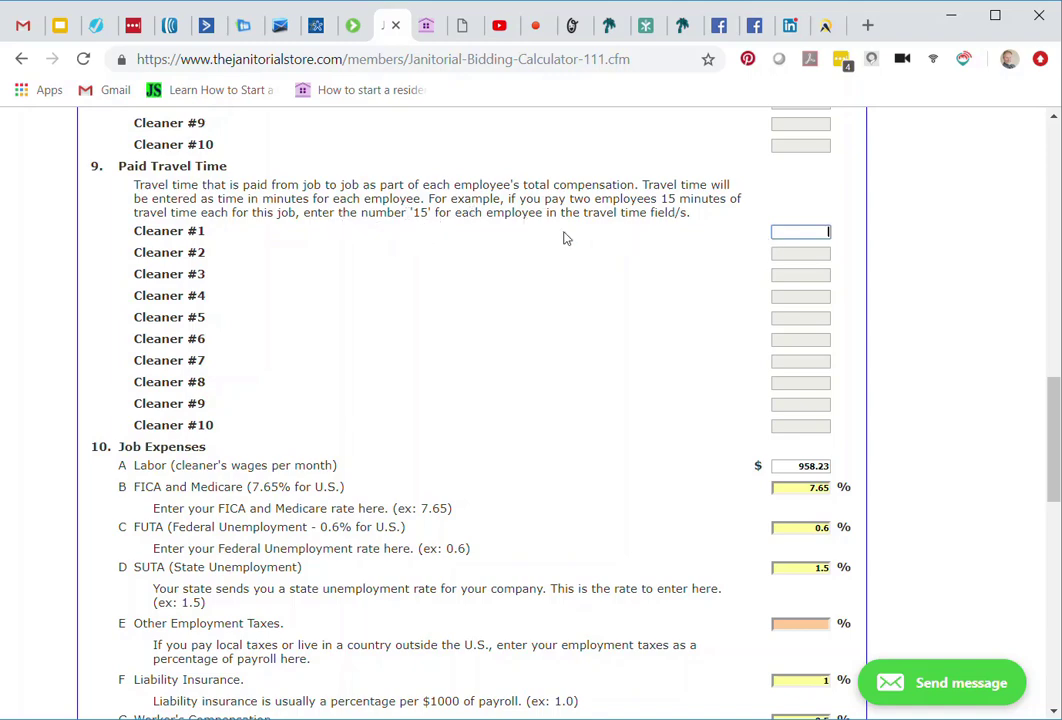
type("15")
key("Tab")
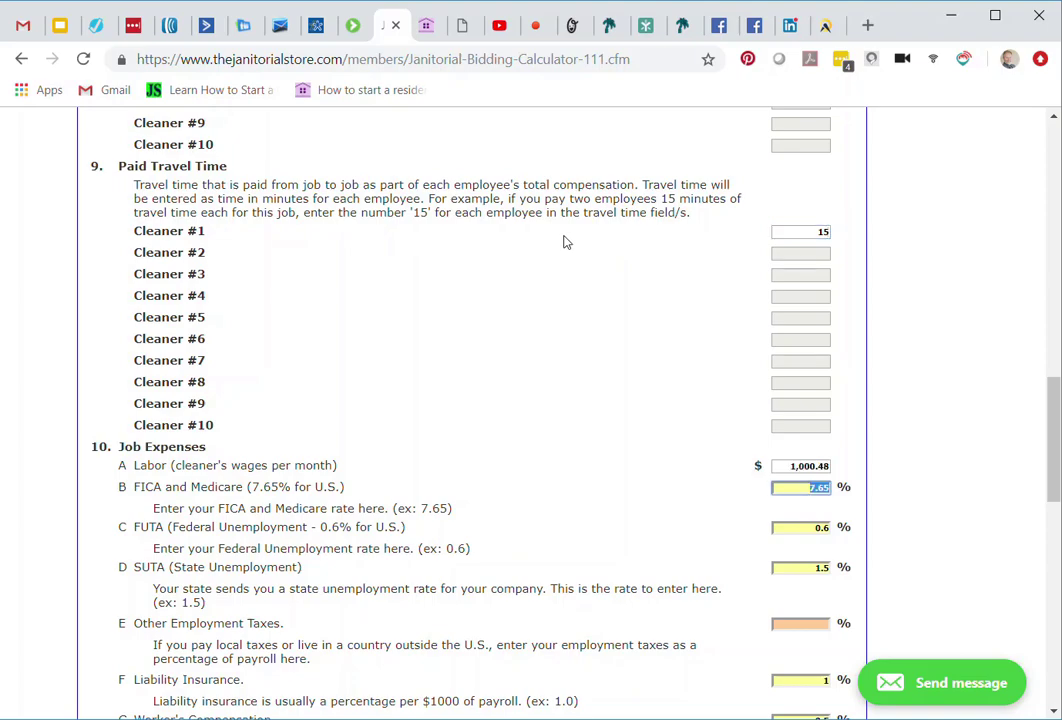
Step: Review the preset payroll tax and insurance rates under Job Expenses, including FICA, FUTA, SUTA and Other Employment Taxes
scroll(580, 245, "down", 3)
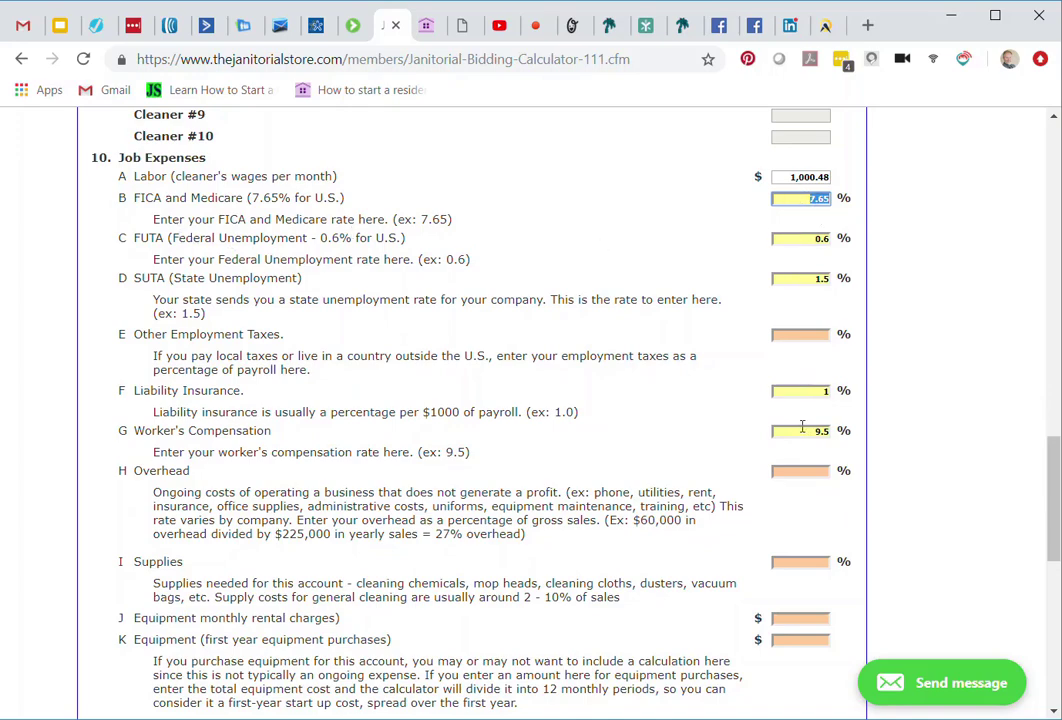
scroll(797, 408, "up", 1)
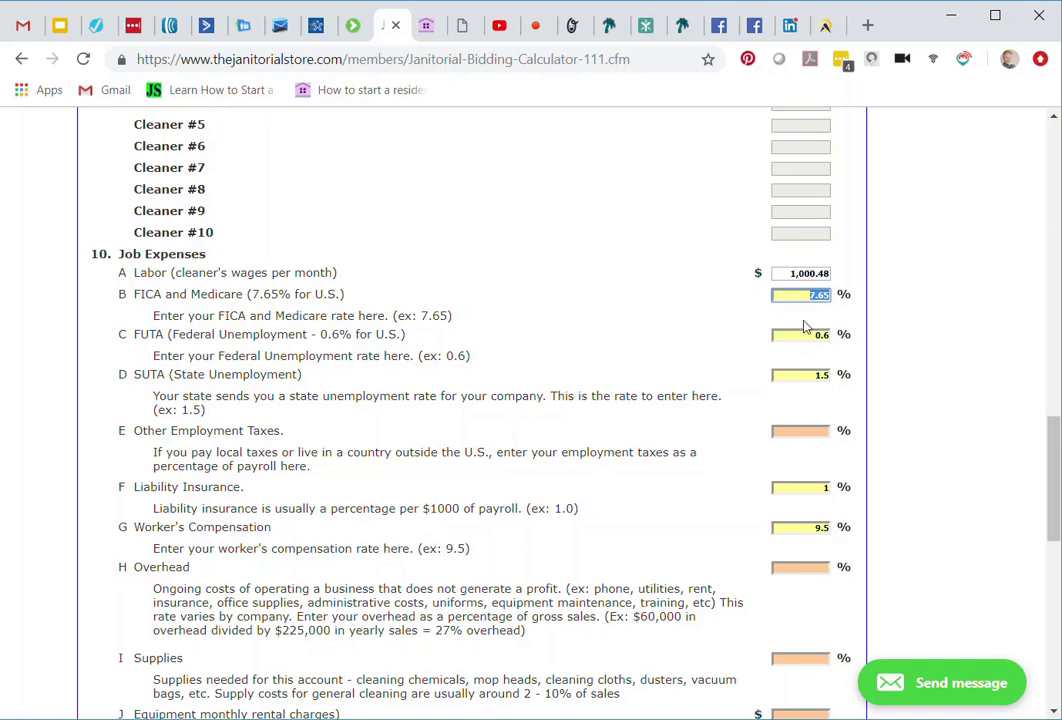
left_click(788, 338)
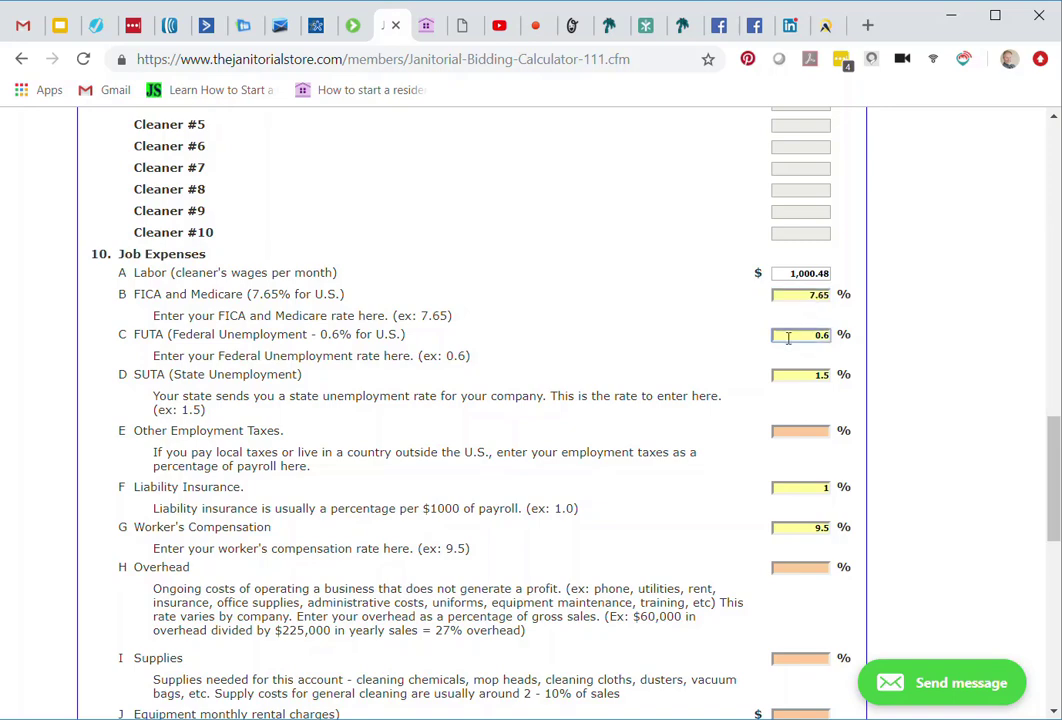
double_click(788, 338)
left_click(806, 374)
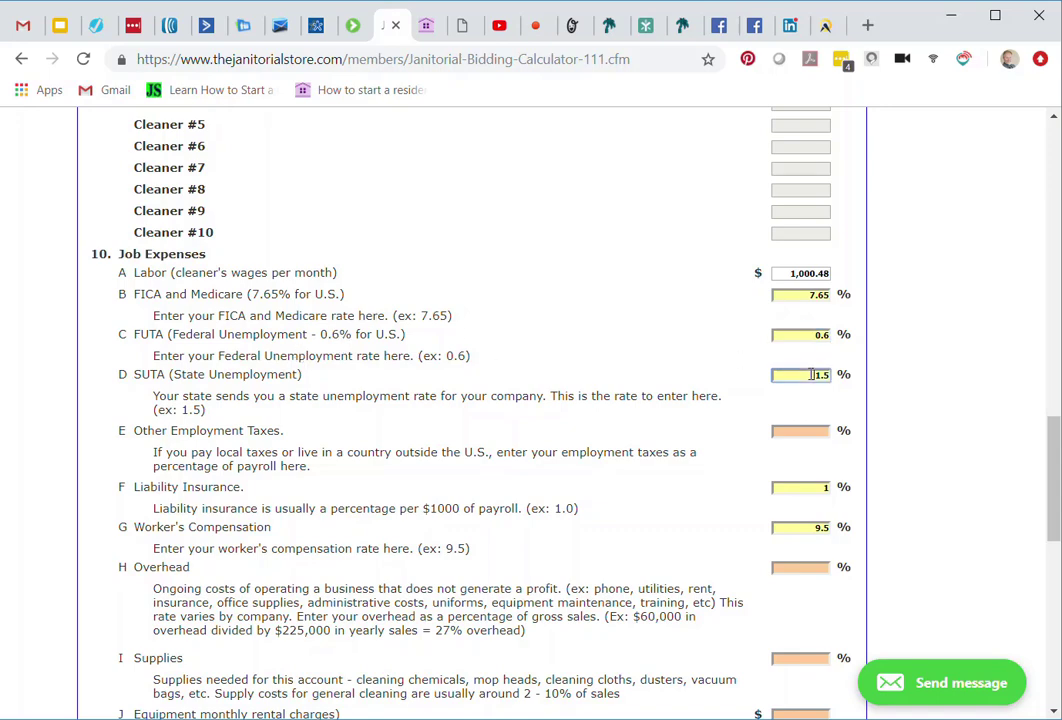
scroll(700, 315, "down", 2)
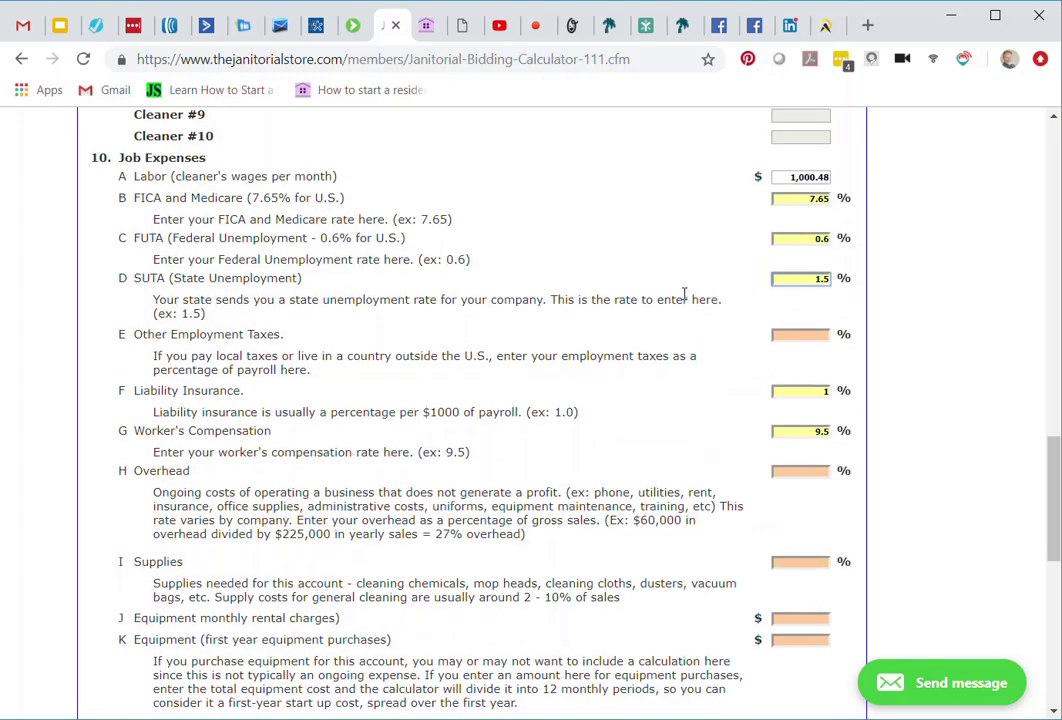
key("shift+End")
left_click(830, 282)
left_click(801, 336)
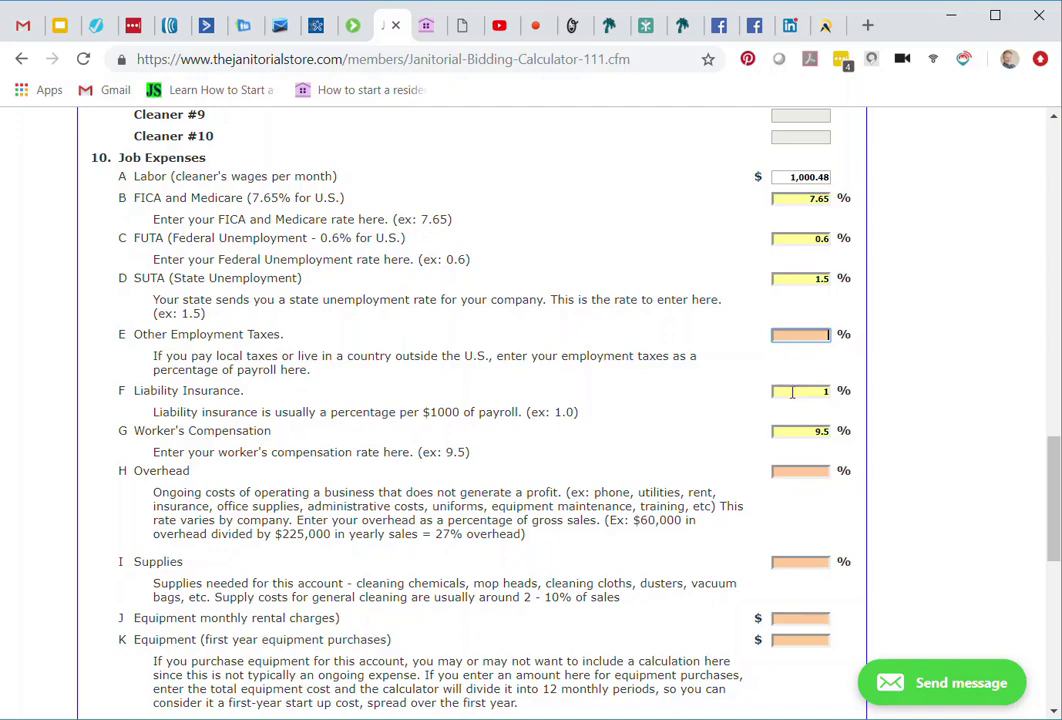
Step: Set the Overhead rate under Job Expenses to 27%
scroll(778, 393, "down", 2)
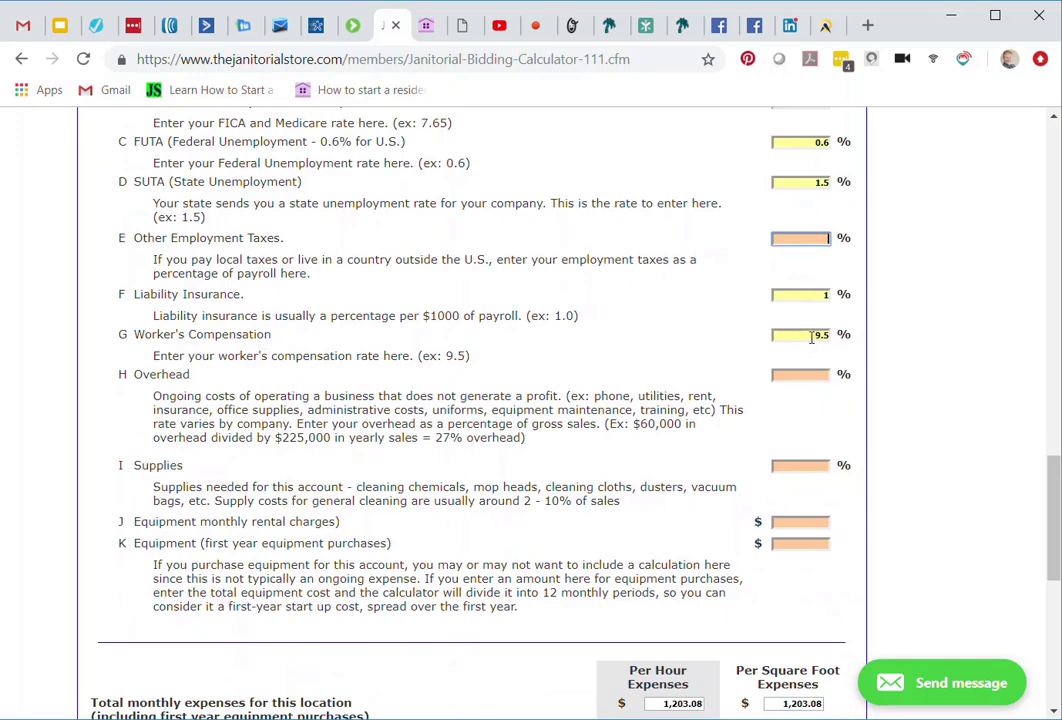
scroll(740, 350, "down", 1)
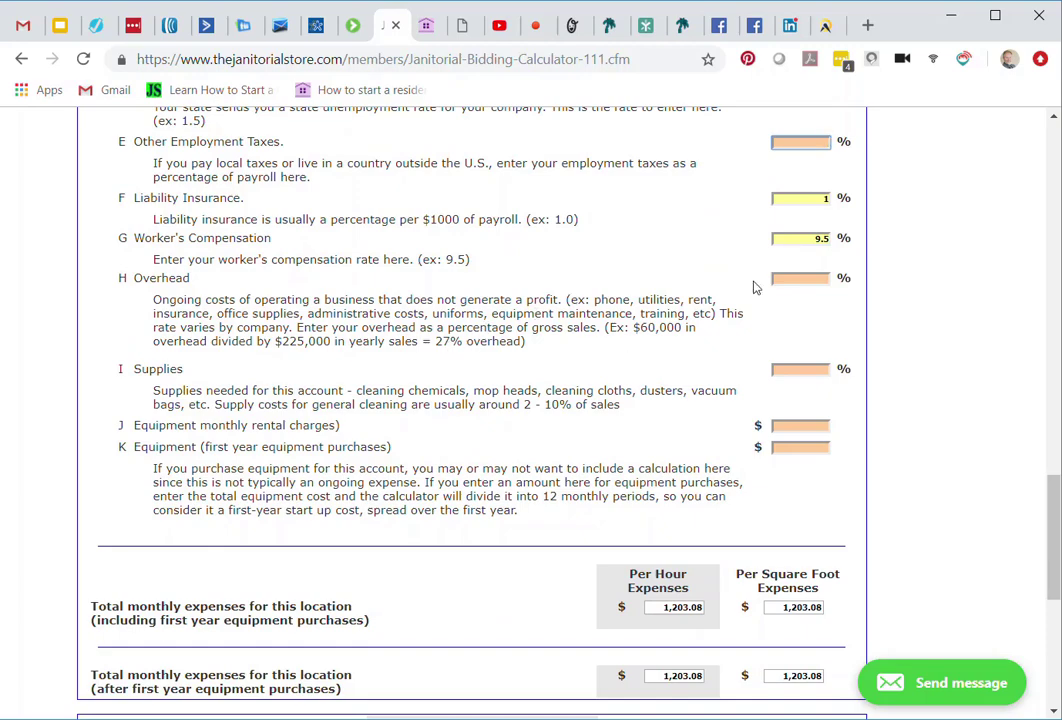
left_click(795, 277)
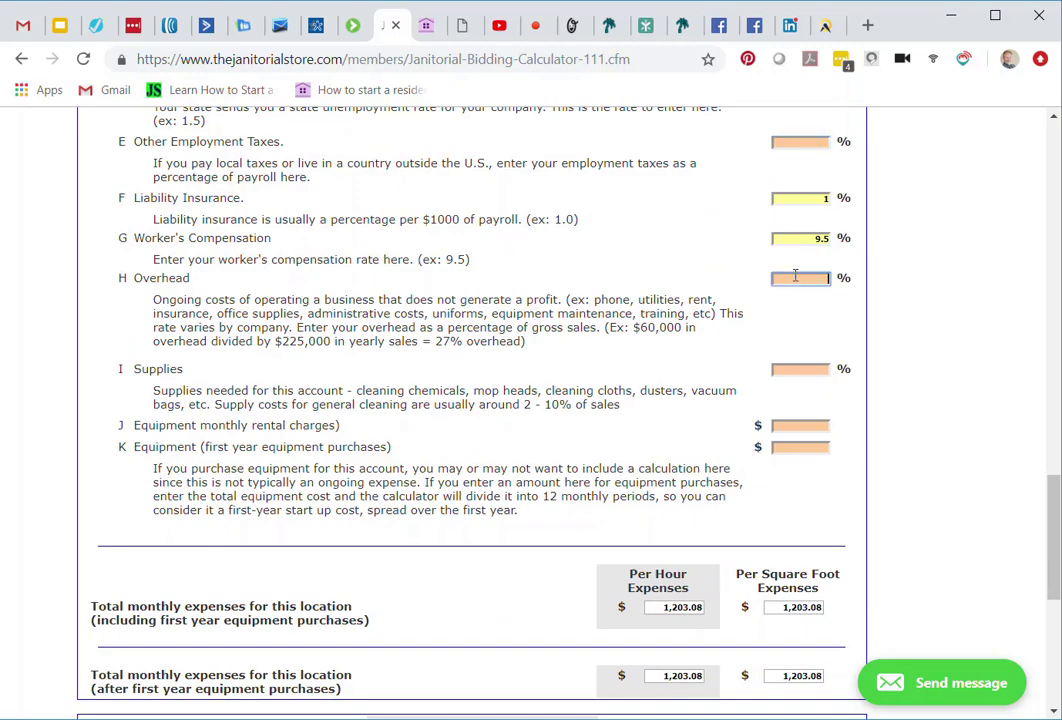
type("27")
Step: Set the Supplies rate under Job Expenses to 5%
scroll(335, 268, "down", 2)
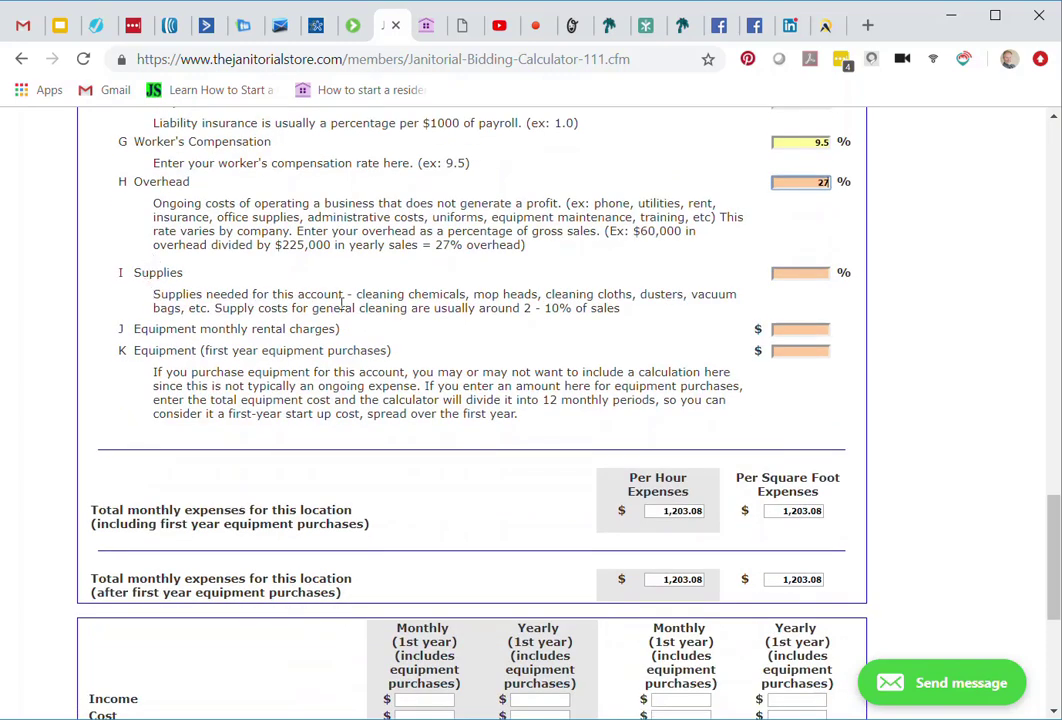
left_click(806, 272)
scroll(613, 267, "up", 2)
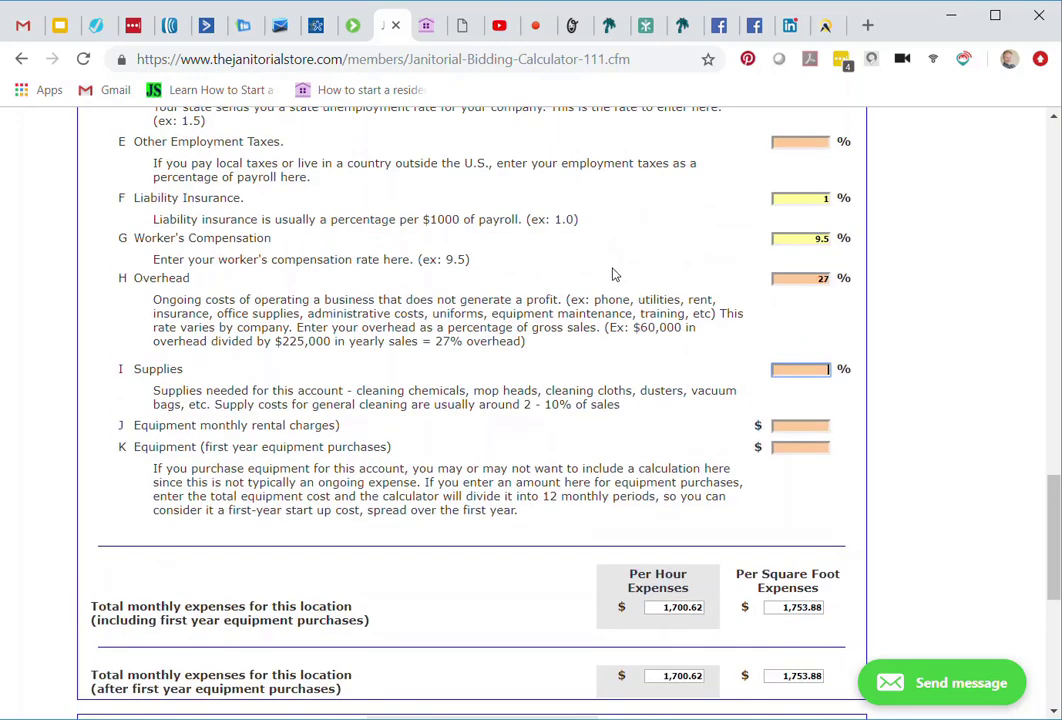
scroll(613, 300, "up", 1)
scroll(617, 308, "up", 3)
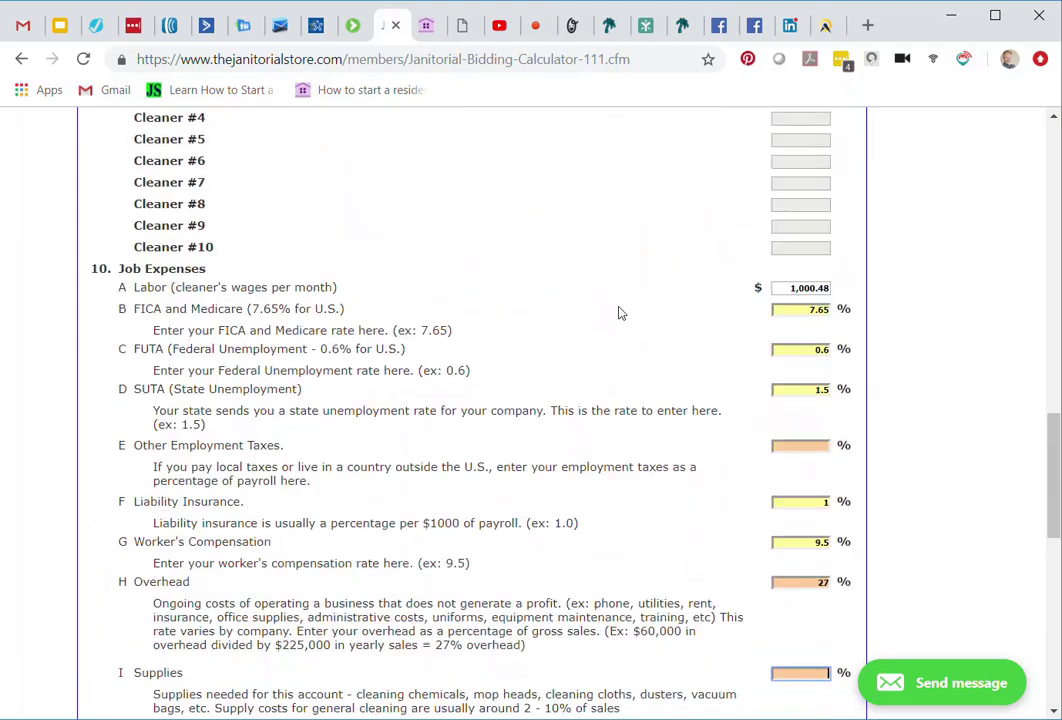
scroll(619, 311, "down", 4)
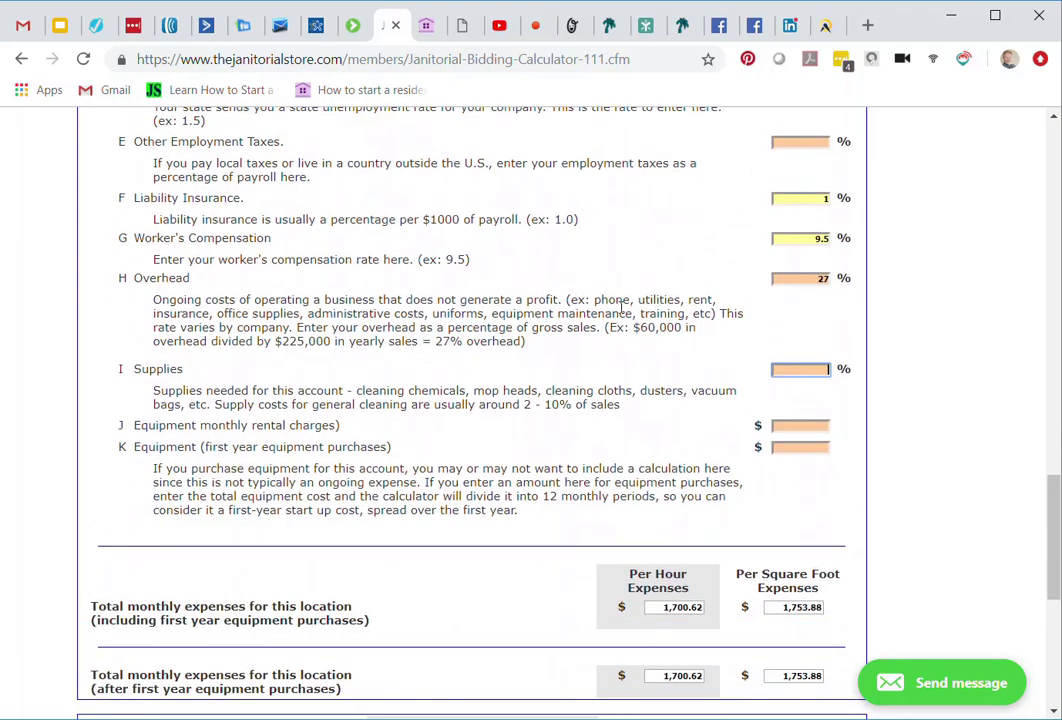
scroll(622, 310, "down", 1)
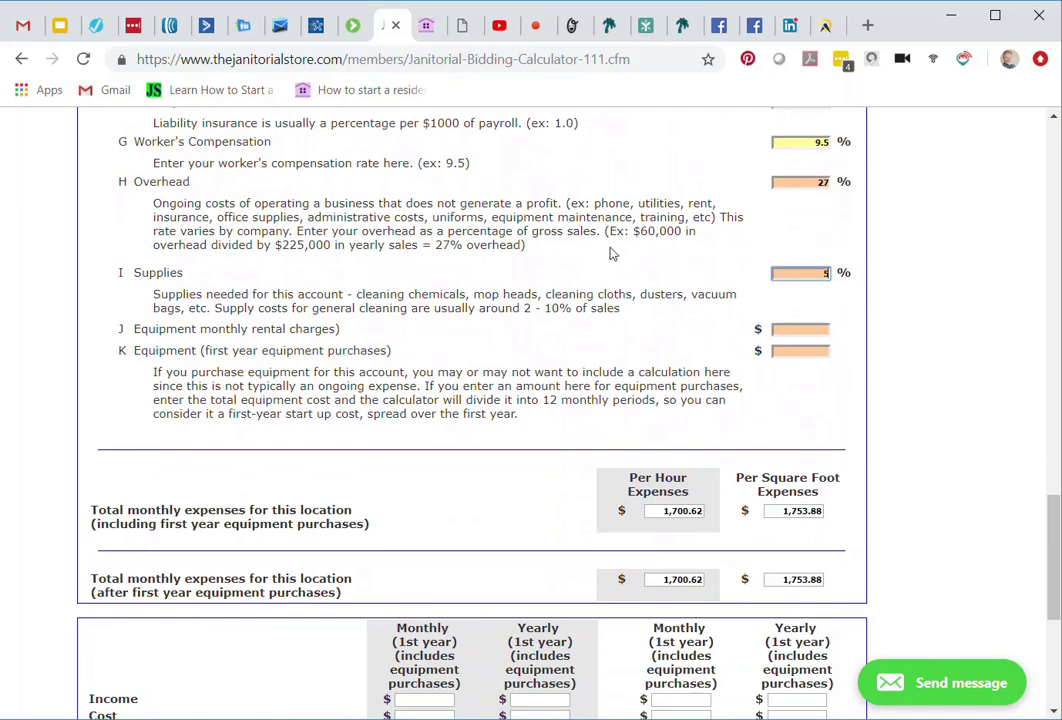
scroll(621, 268, "down", 1)
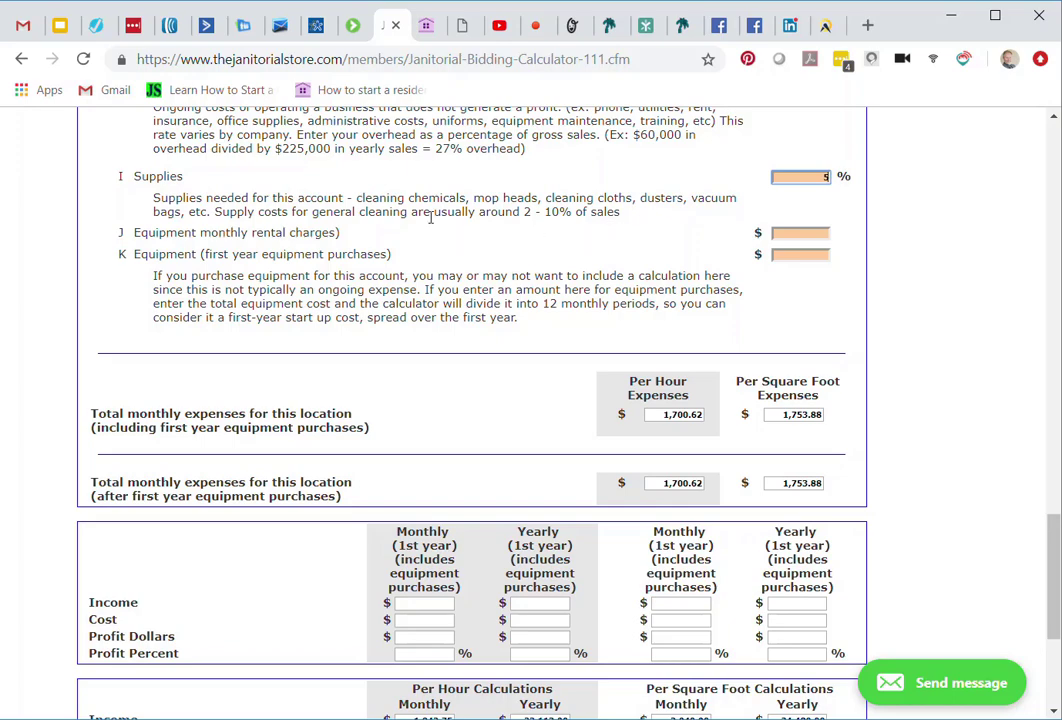
Step: Leave the equipment rental and first-year purchase amounts blank and review the total monthly expenses and profit calculations
left_click(788, 231)
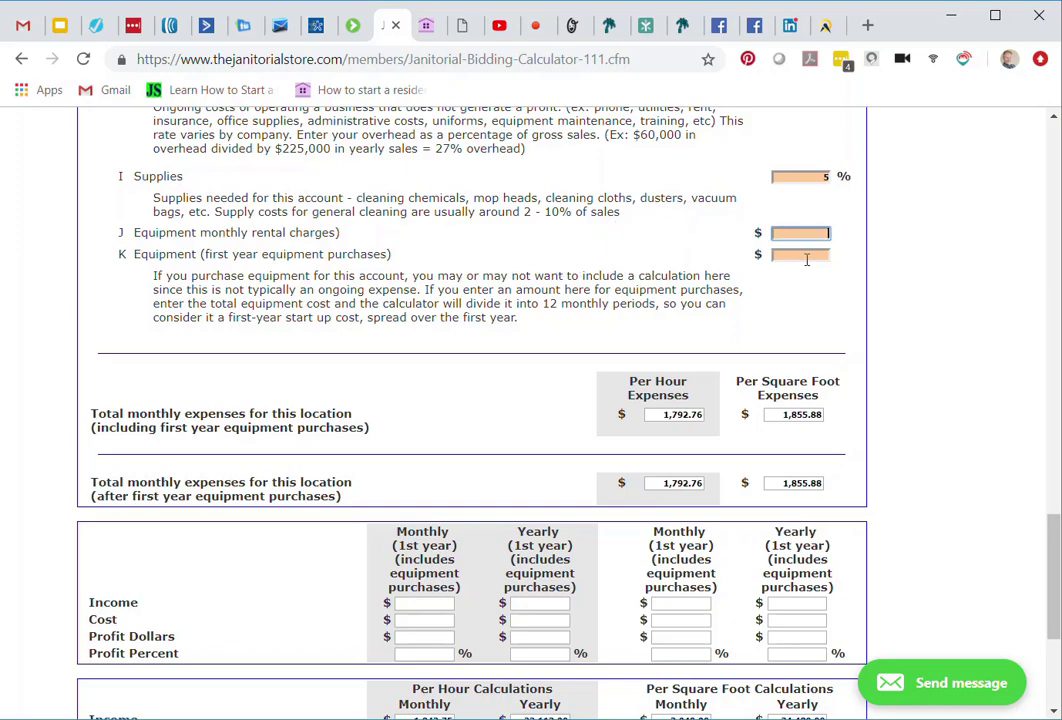
left_click(807, 259)
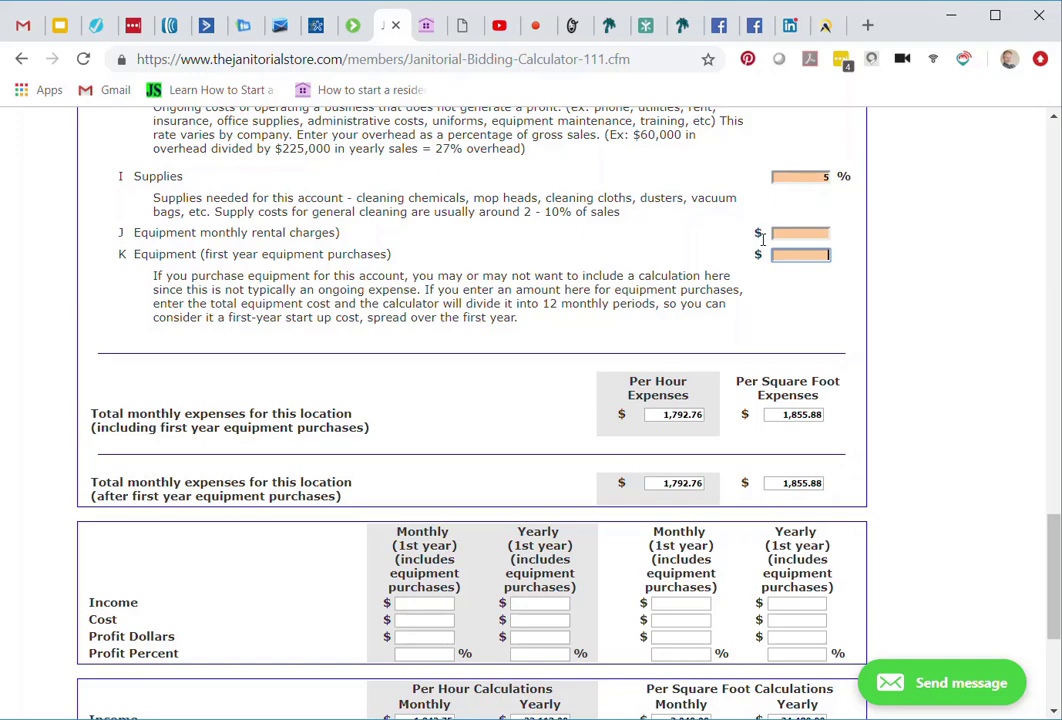
scroll(678, 218, "down", 1)
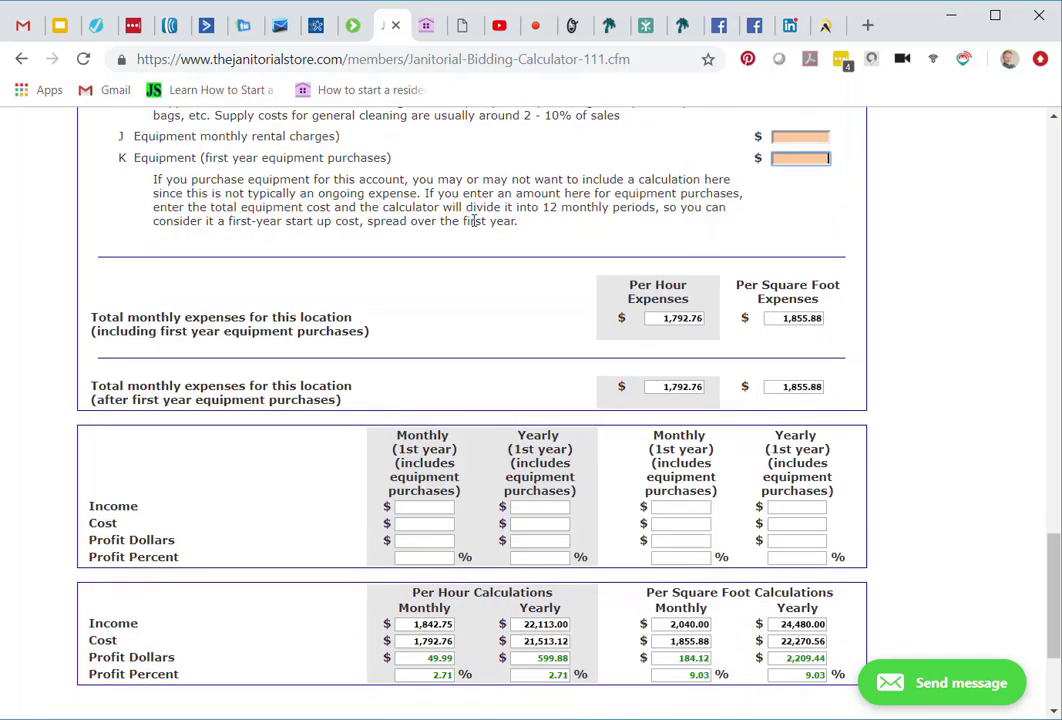
scroll(474, 221, "down", 3)
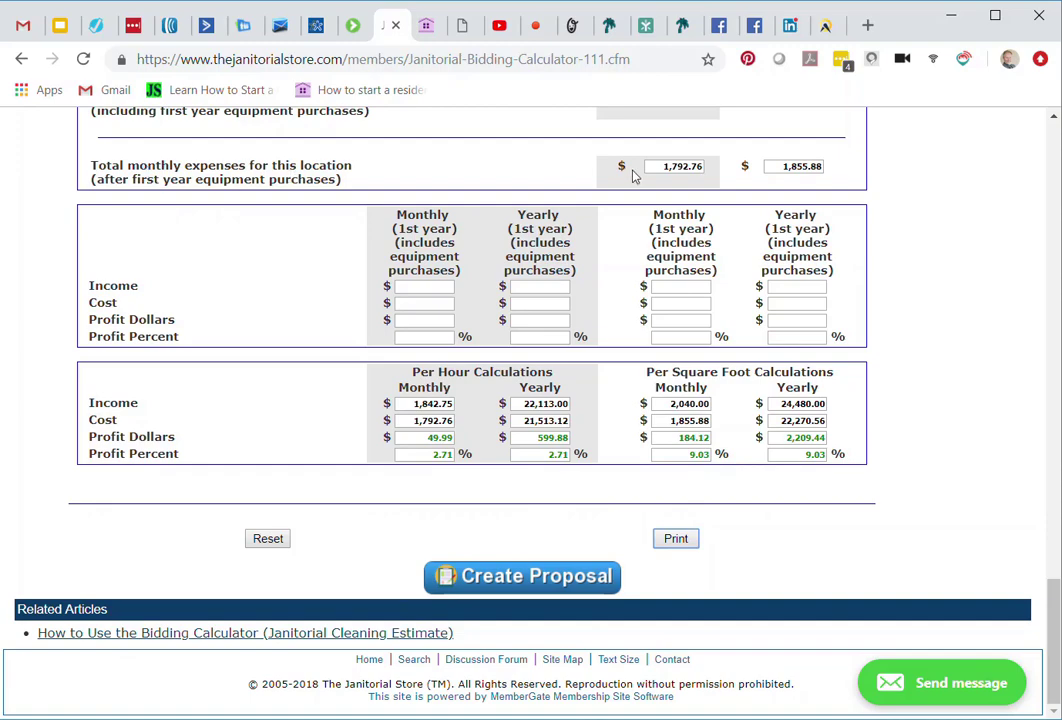
scroll(642, 185, "up", 2)
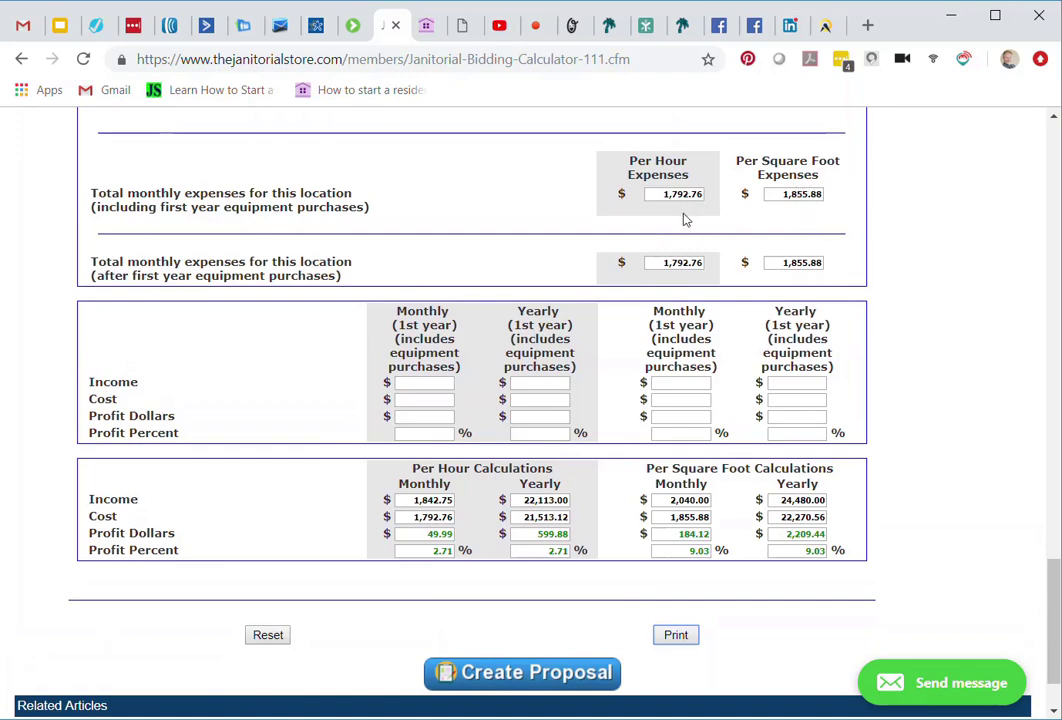
scroll(507, 246, "down", 2)
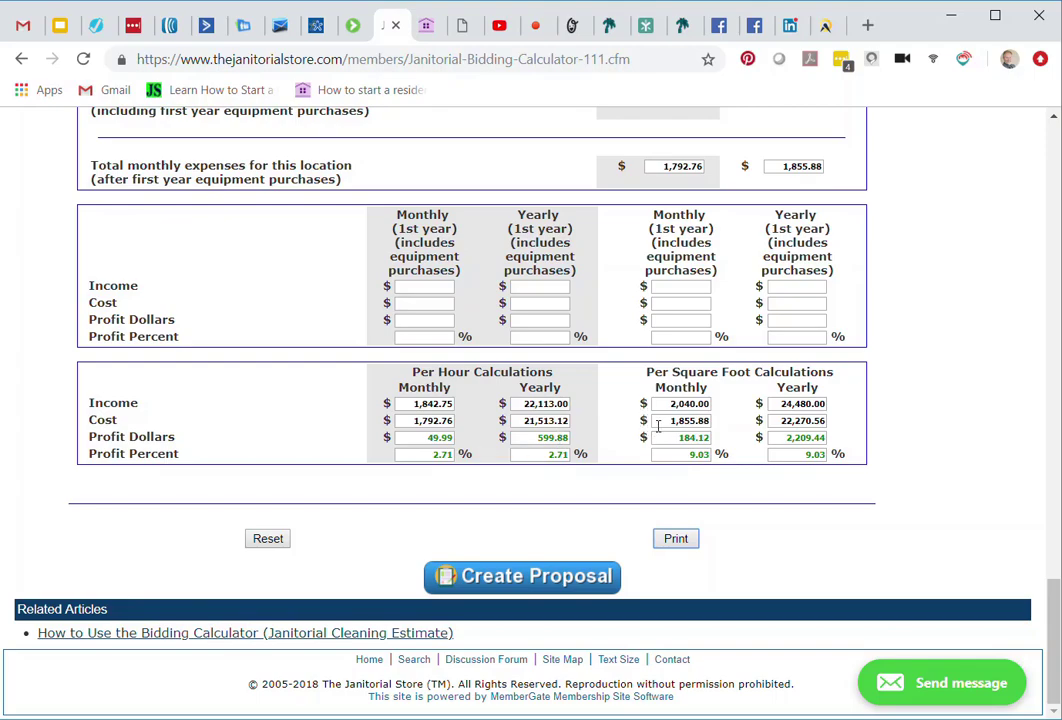
scroll(660, 435, "up", 1)
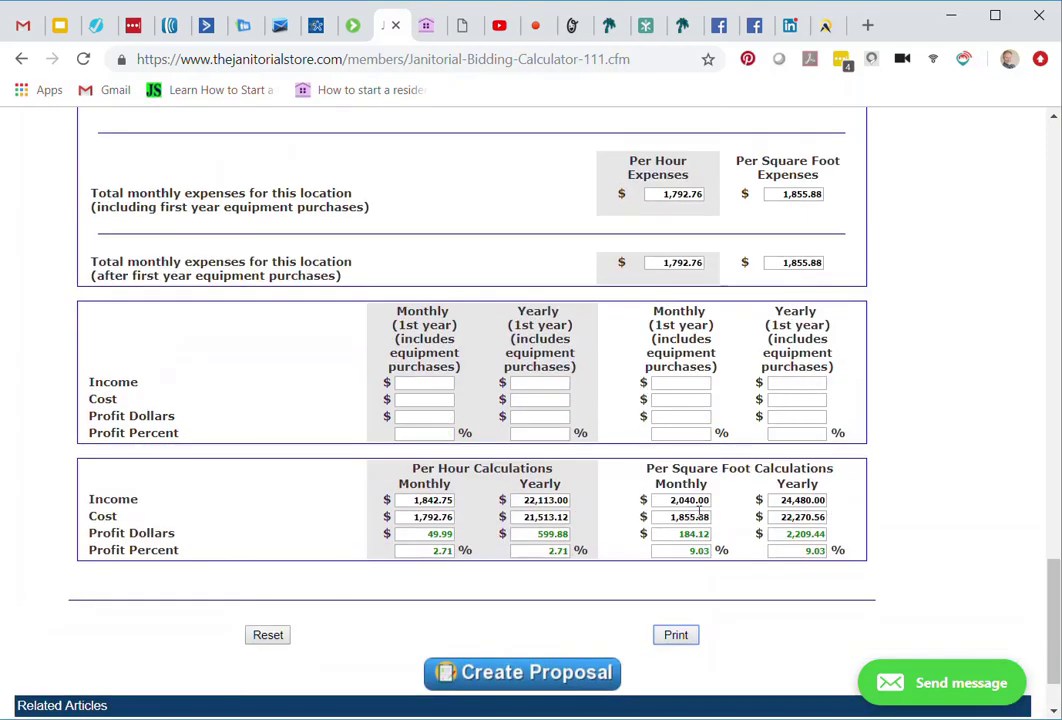
Step: Set the production rate to 3200 square feet per hour and check the recalculated monthly and yearly profit
scroll(715, 483, "up", 3)
scroll(715, 483, "up", 9)
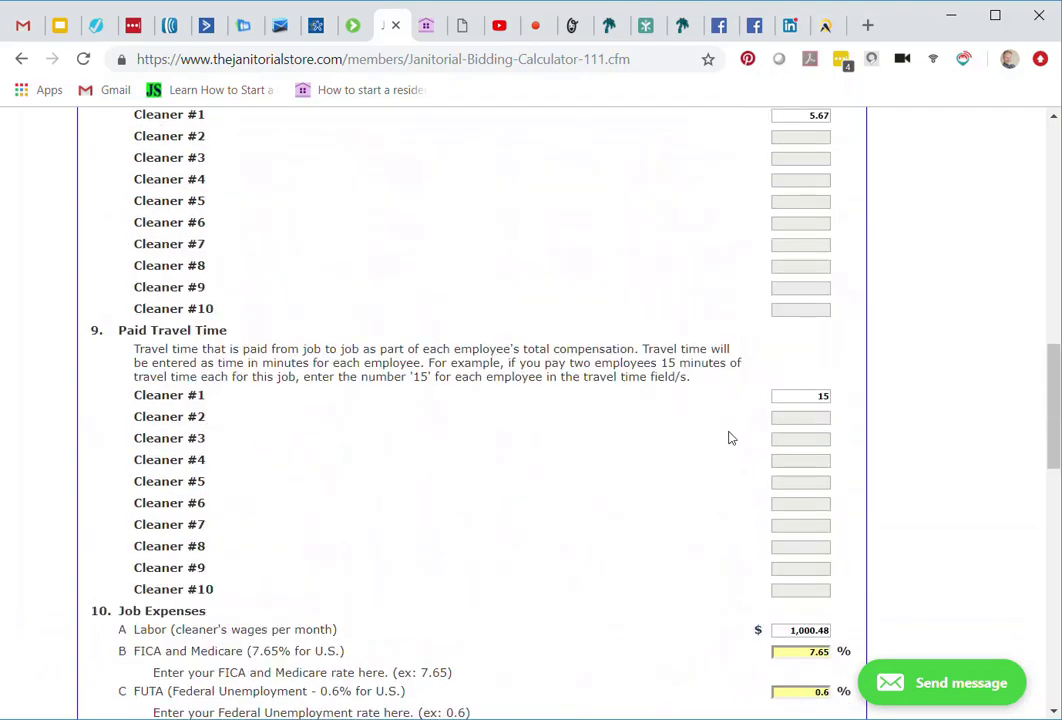
scroll(731, 413, "up", 7)
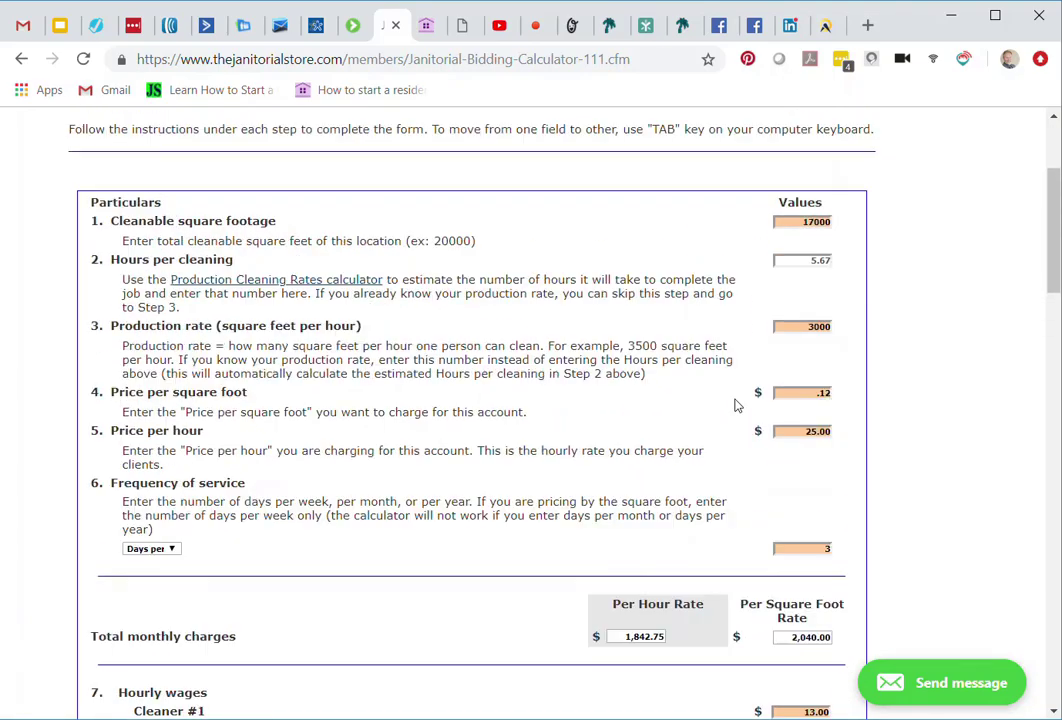
scroll(735, 405, "up", 1)
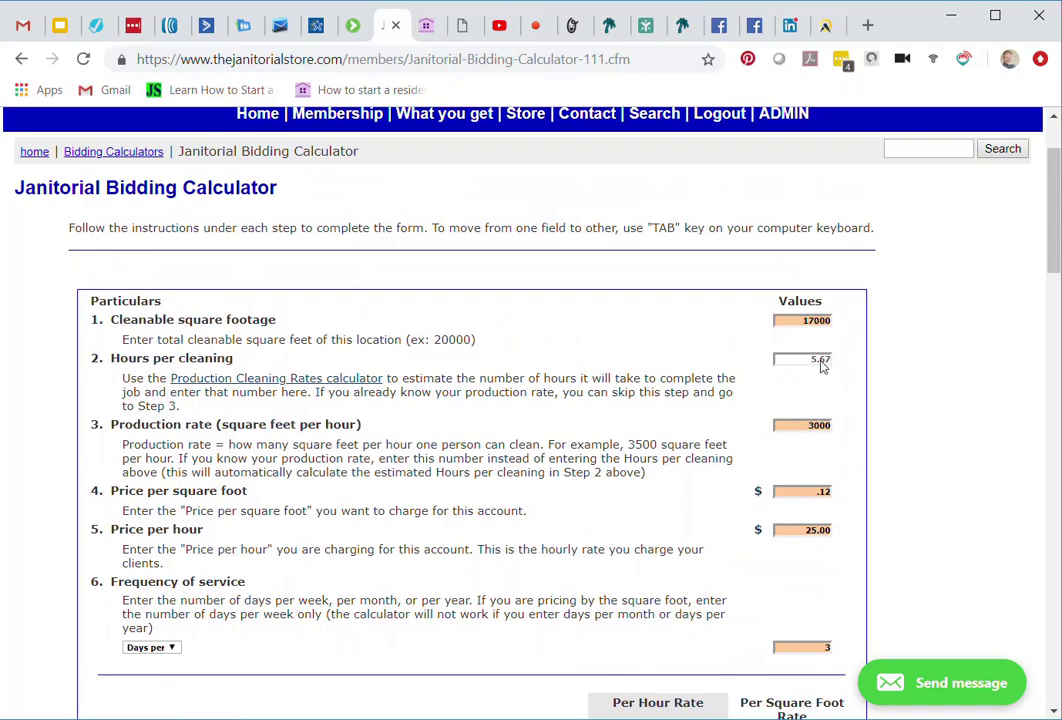
left_click(819, 425)
key("BackSpace")
type("2")
key("Tab")
key("Tab")
key("Tab")
key("Tab")
scroll(720, 418, "down", 5)
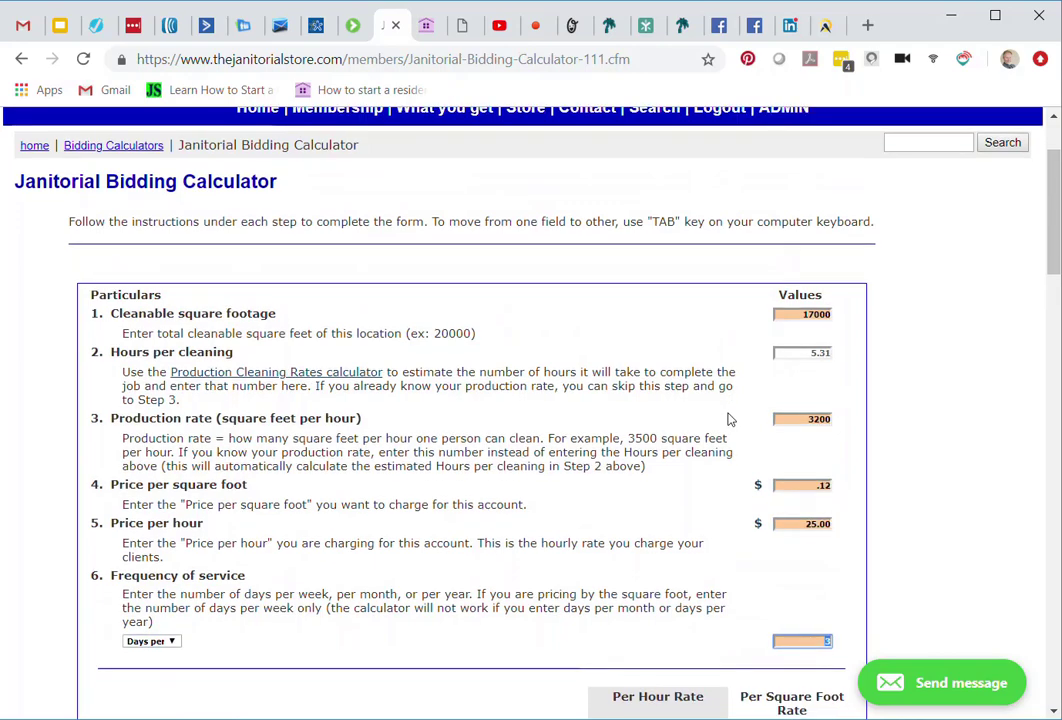
scroll(727, 414, "down", 12)
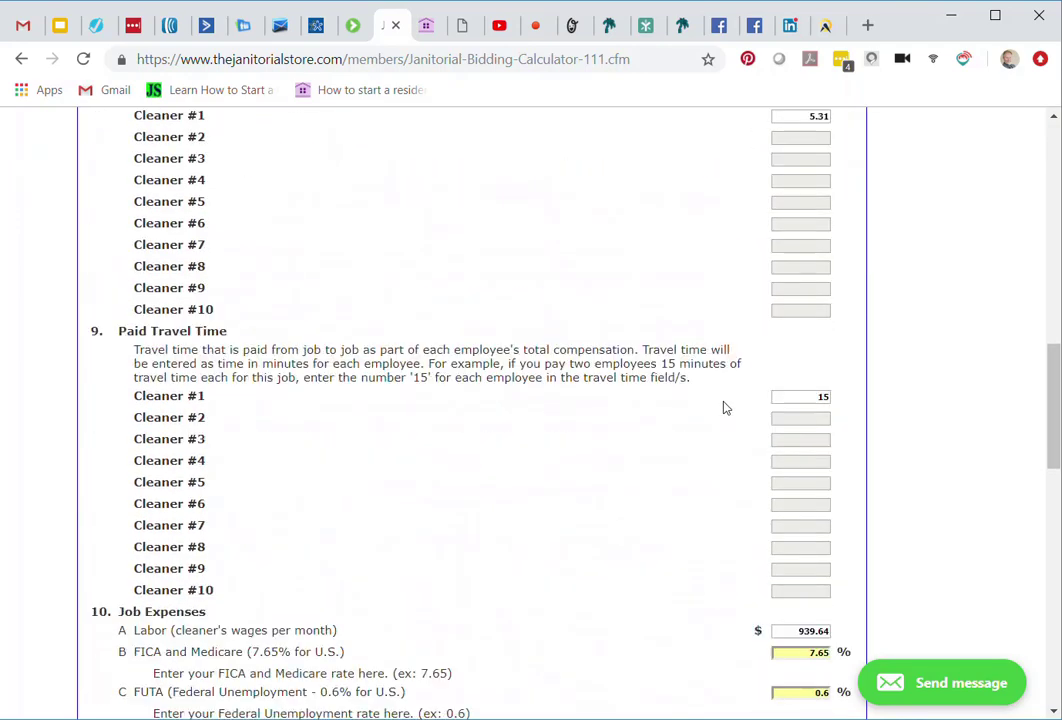
scroll(704, 374, "down", 5)
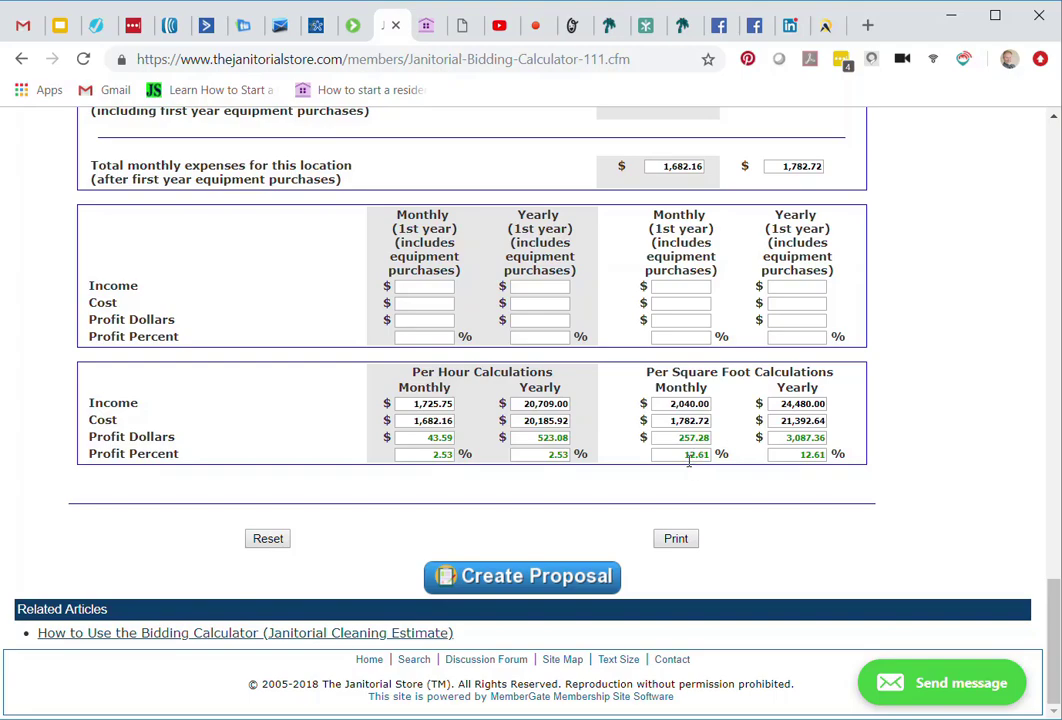
Step: Set the hourly wage for Cleaner #1 to $15.00 and check its effect on the profit calculations
scroll(690, 454, "up", 10)
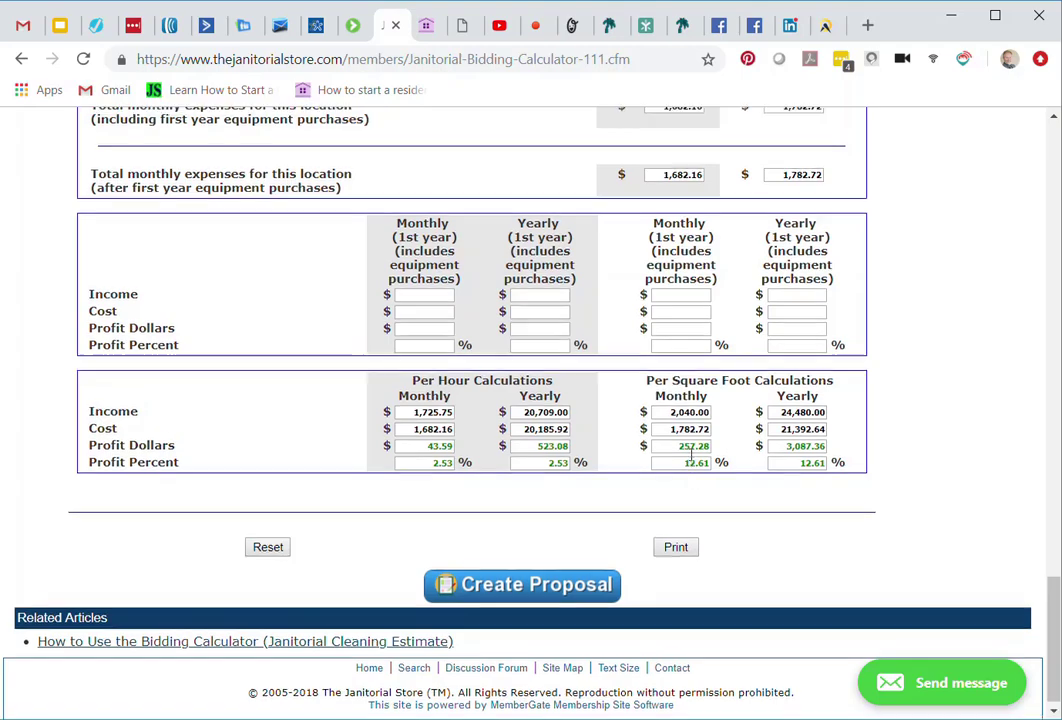
scroll(703, 447, "up", 10)
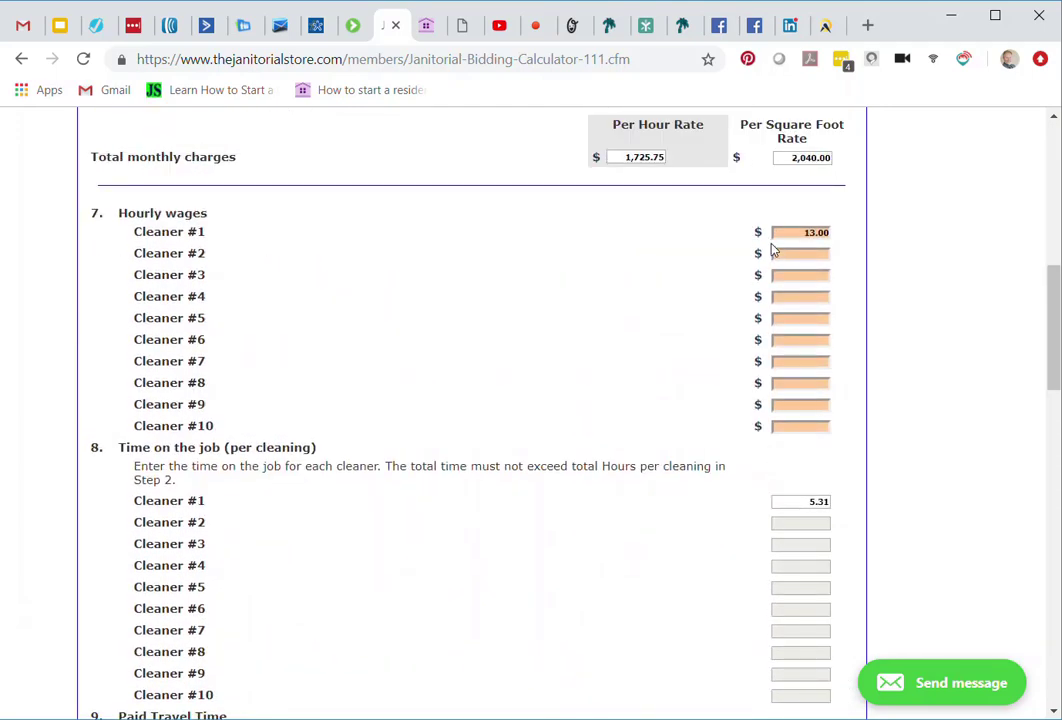
scroll(740, 257, "up", 1)
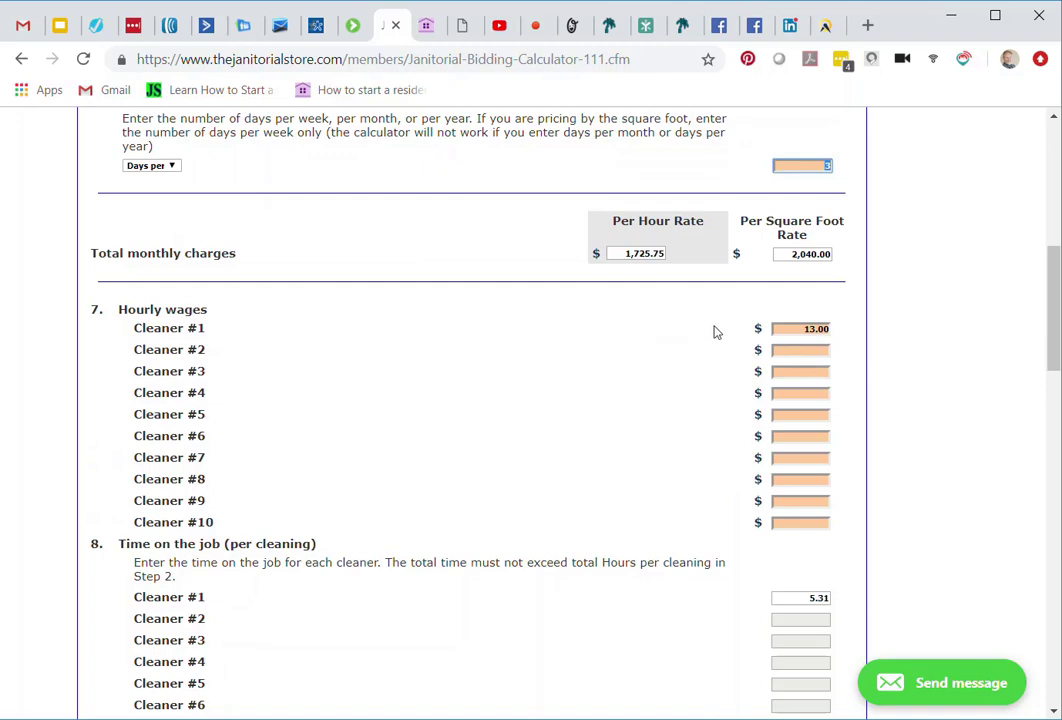
left_click(796, 334)
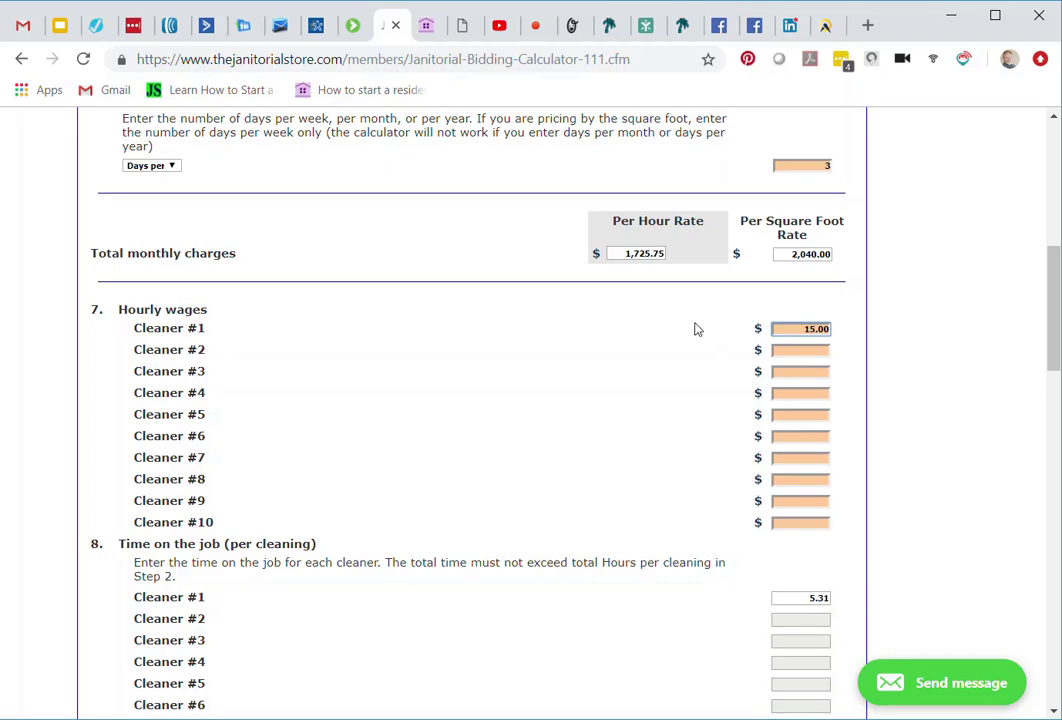
key("Tab")
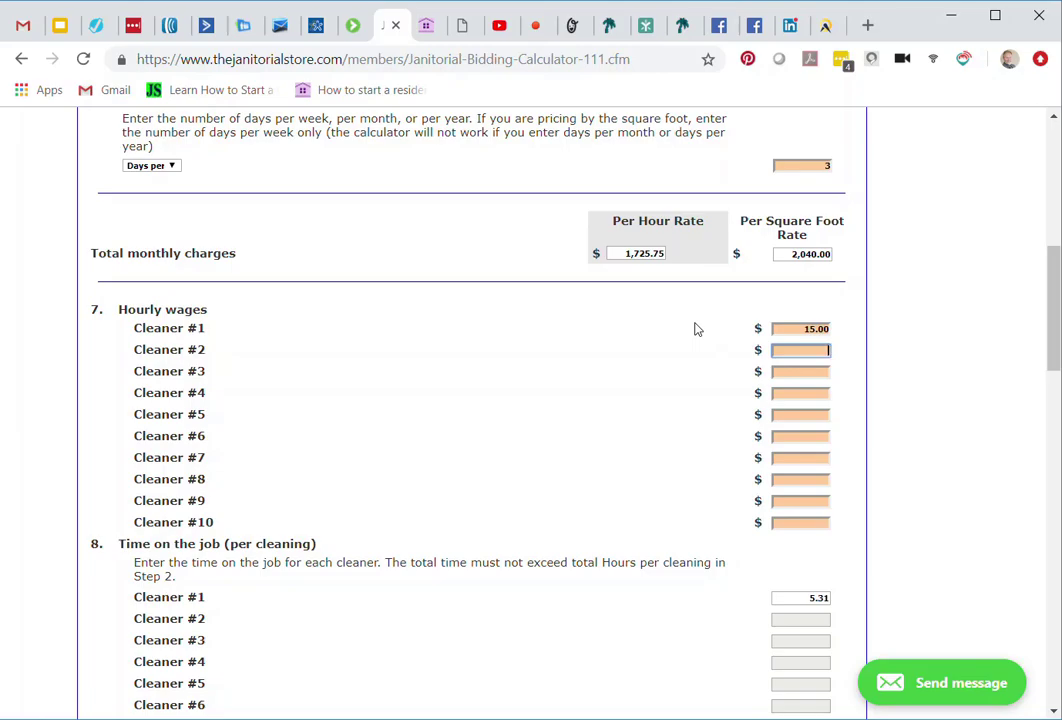
scroll(688, 323, "down", 8)
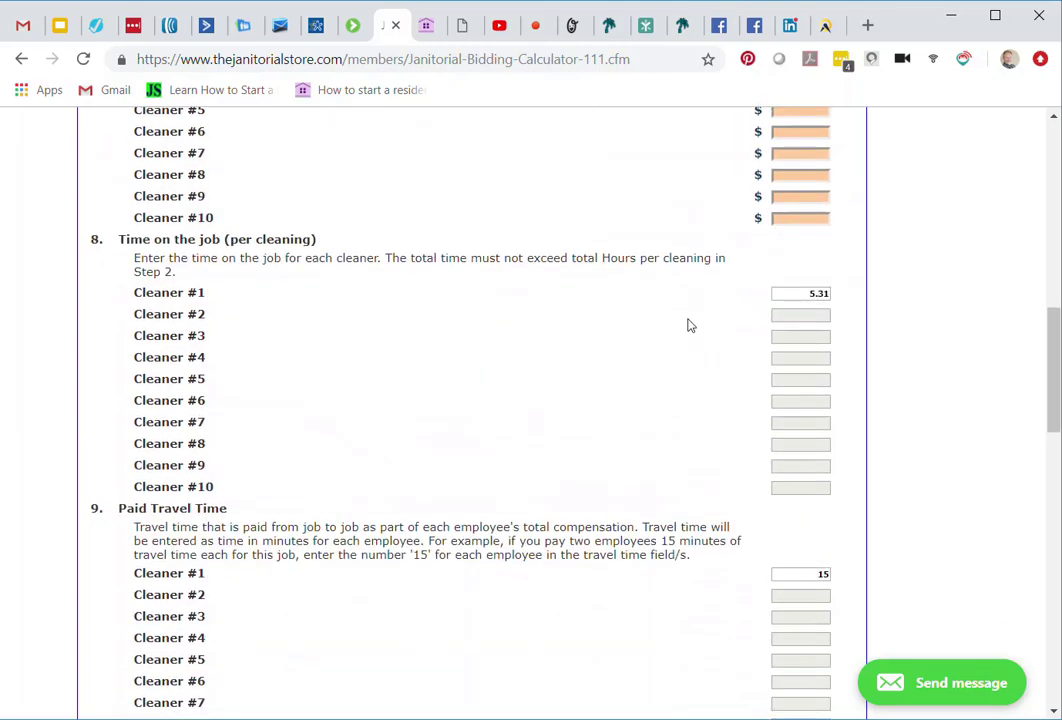
scroll(688, 323, "down", 9)
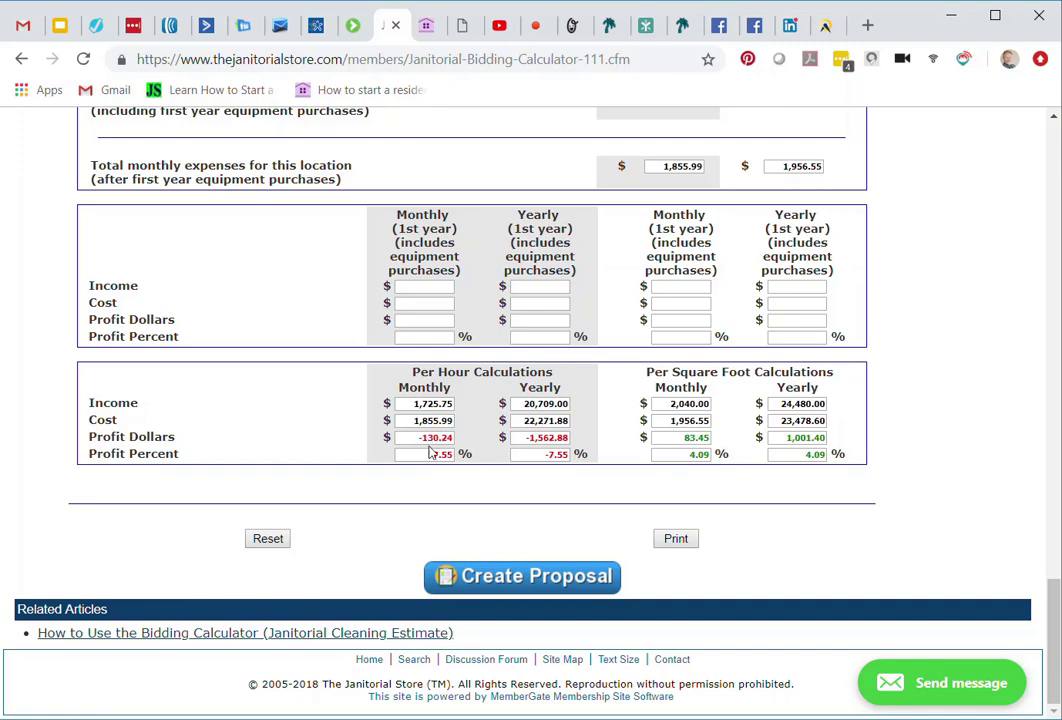
Step: Compare the per-hour and per-square-foot profit calculations against the production rate, prices, wages and job expenses entered
scroll(489, 440, "up", 5)
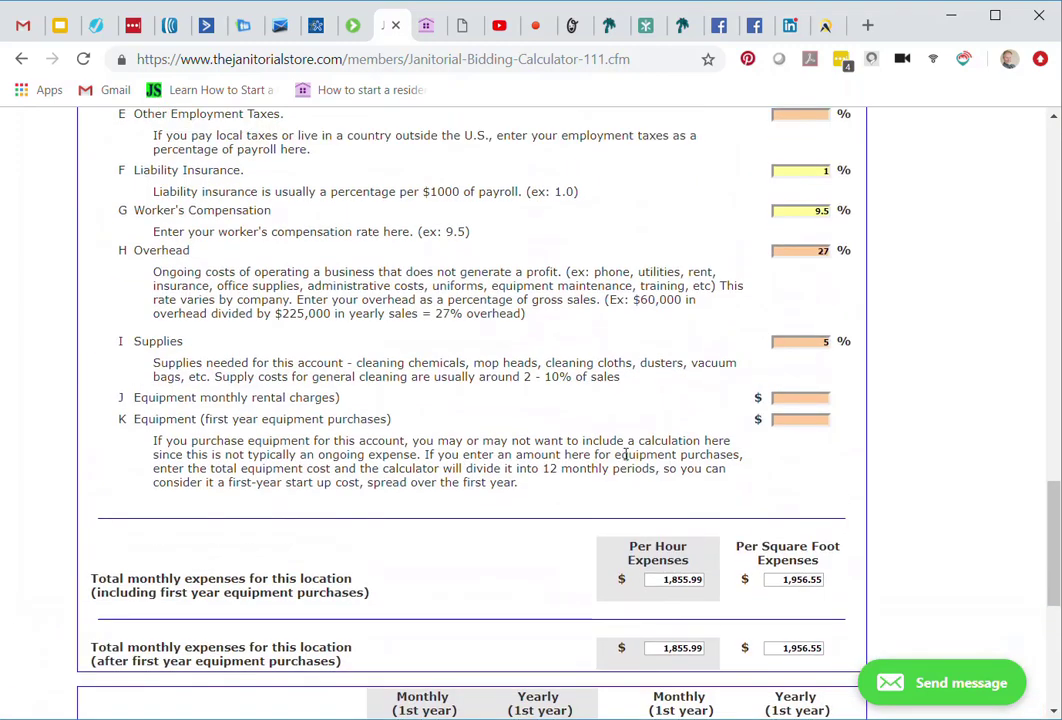
scroll(673, 469, "up", 8)
scroll(673, 469, "up", 5)
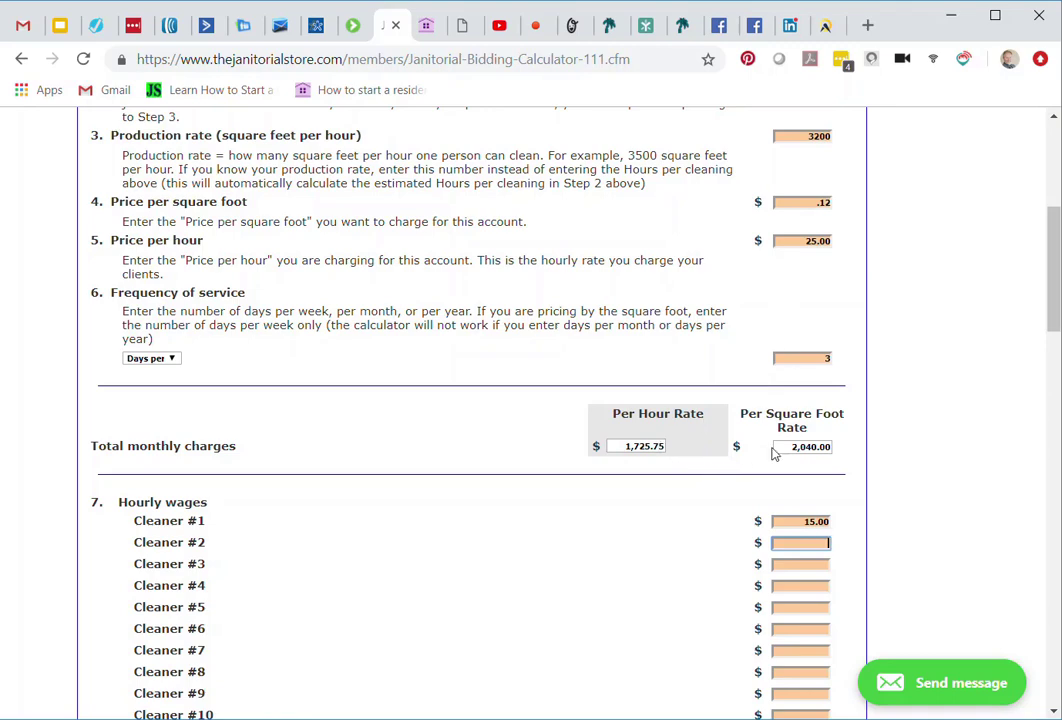
scroll(777, 400, "up", 2)
scroll(786, 375, "down", 4)
scroll(760, 398, "down", 10)
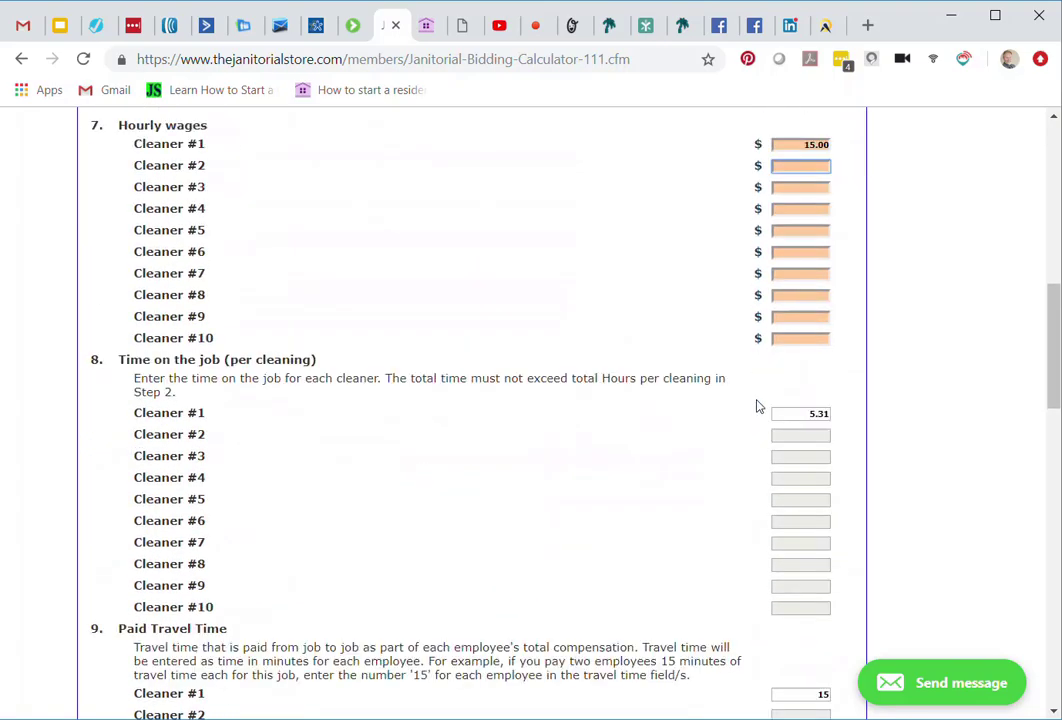
scroll(757, 408, "down", 5)
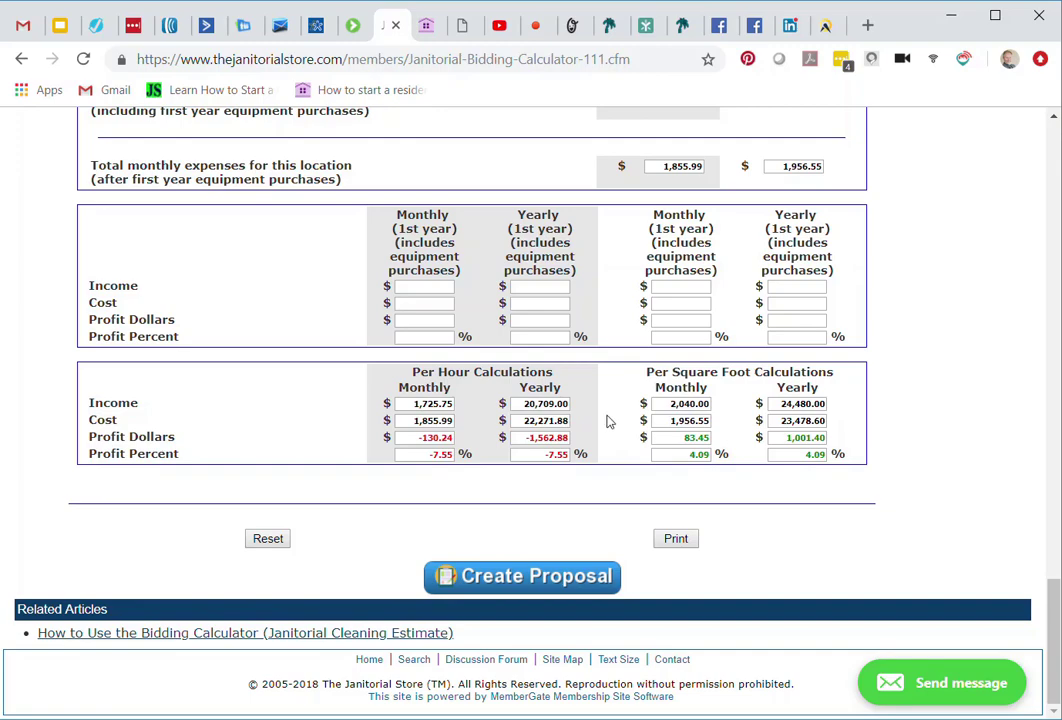
scroll(606, 420, "up", 4)
scroll(622, 432, "down", 3)
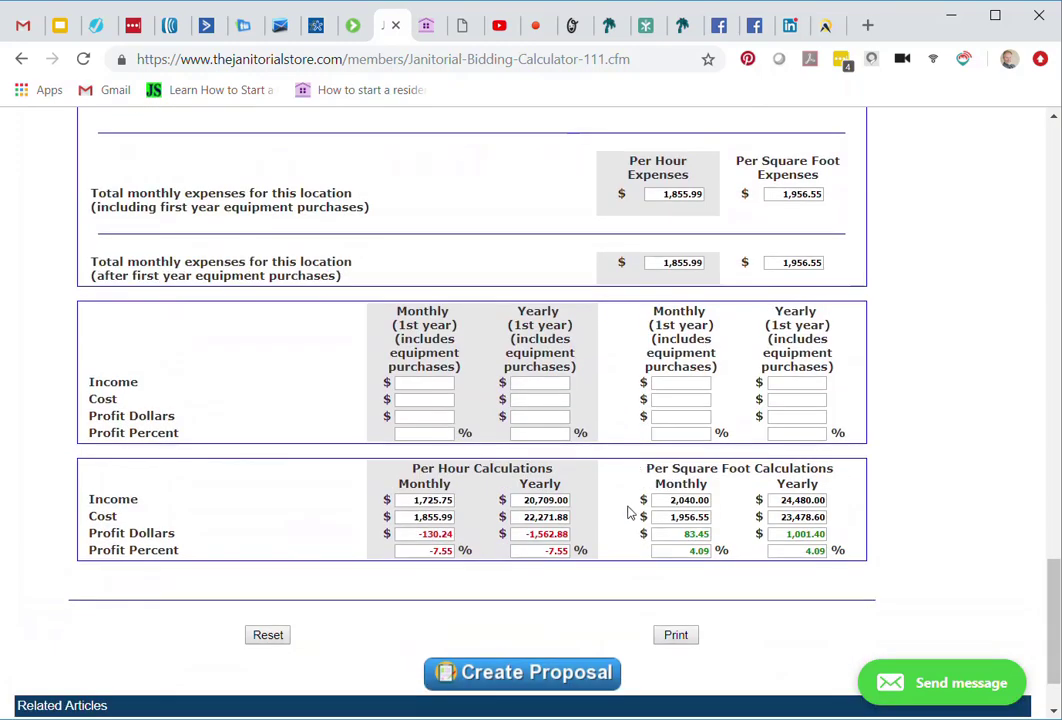
Step: Raise the price per square foot and set the price per hour to $28.00
scroll(687, 450, "up", 6)
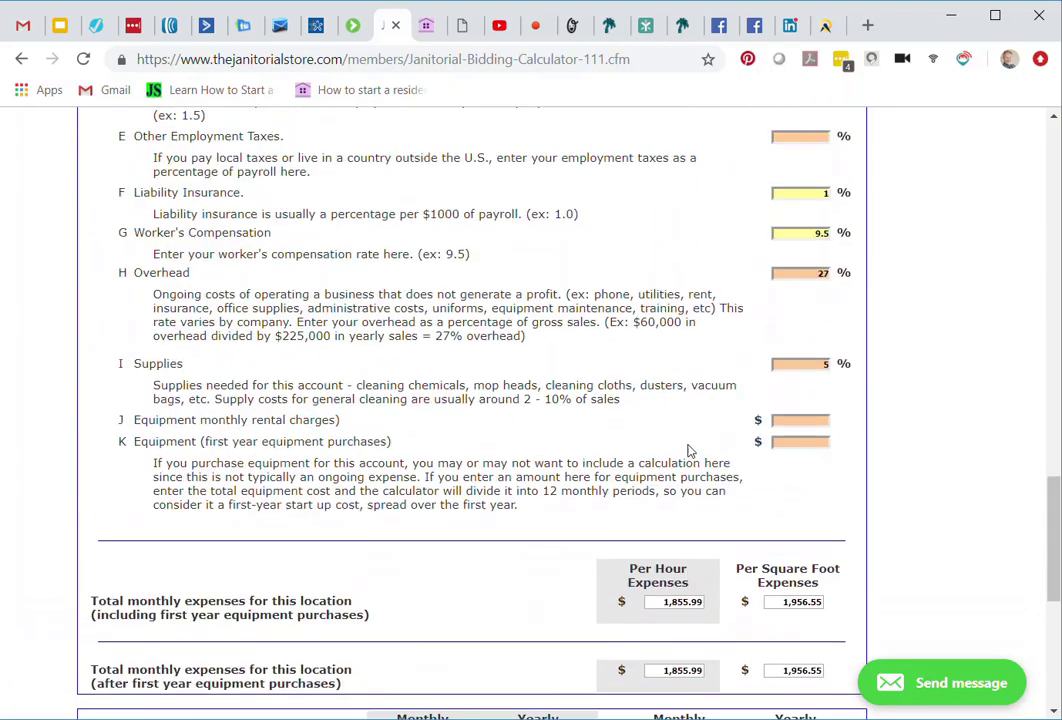
scroll(693, 430, "up", 10)
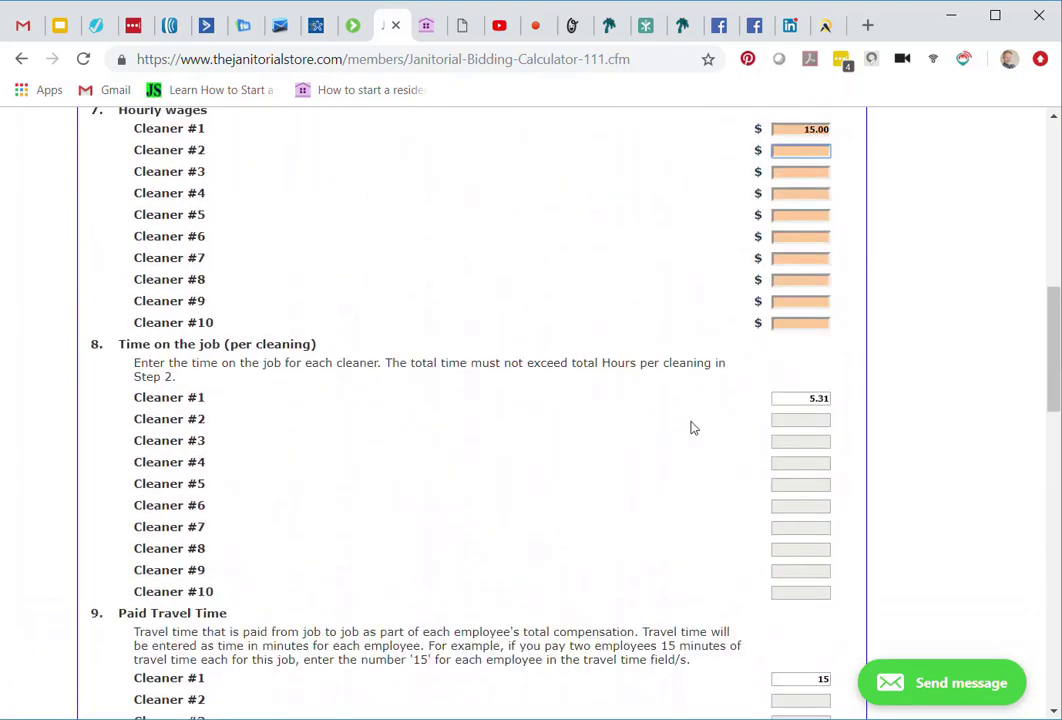
scroll(690, 428, "up", 3)
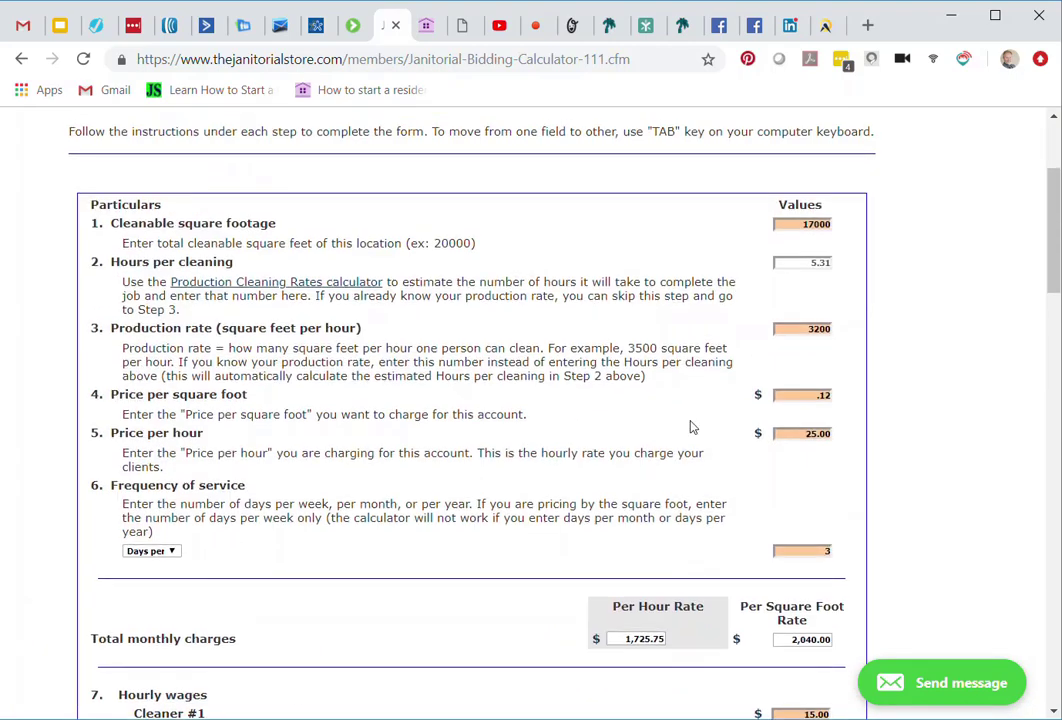
left_click(828, 396)
key("BackSpace")
left_click(816, 436)
key("BackSpace")
type("8")
key("Tab")
key("Tab")
key("Tab")
key("Tab")
key("Tab")
key("Tab")
key("Tab")
key("Tab")
key("Tab")
key("Tab")
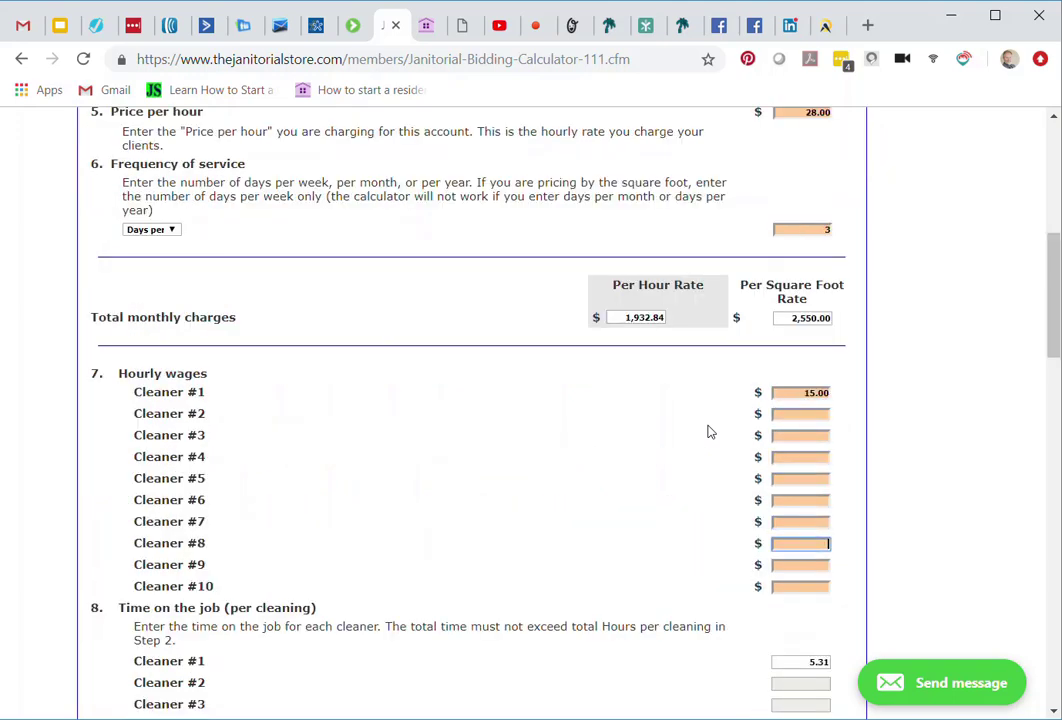
key("Tab")
key("Tab")
key("Tab")
Step: Review the job expenses, total monthly expenses and profit under both pricing methods, along with the monthly charges and Cleaner #1's wage
scroll(707, 432, "down", 4)
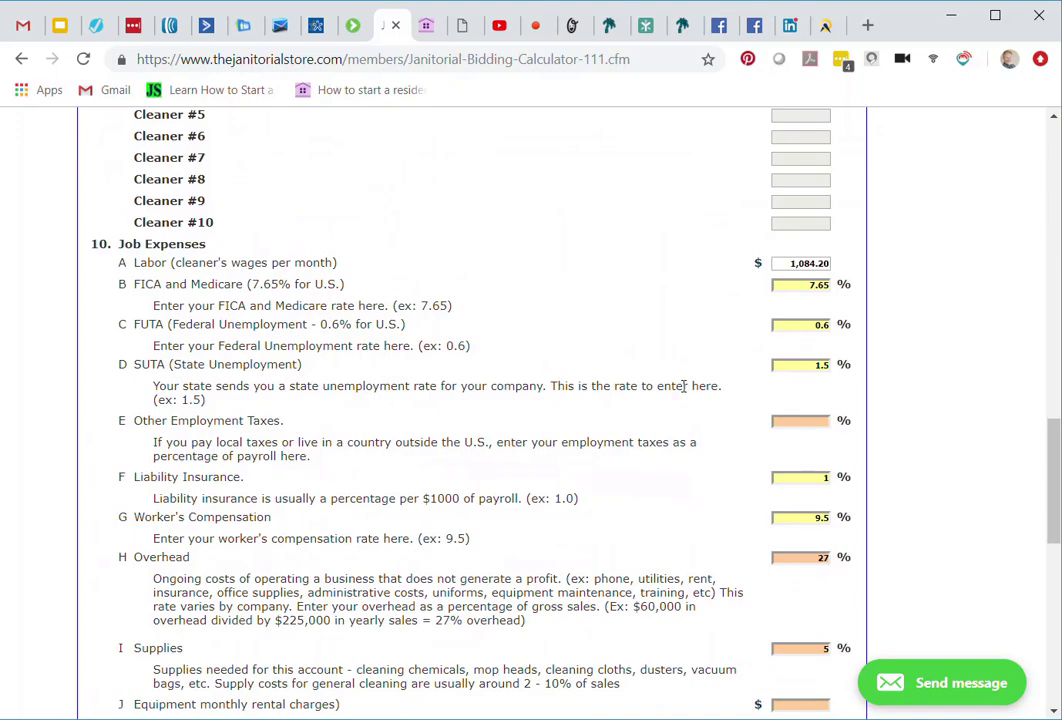
scroll(723, 356, "down", 1)
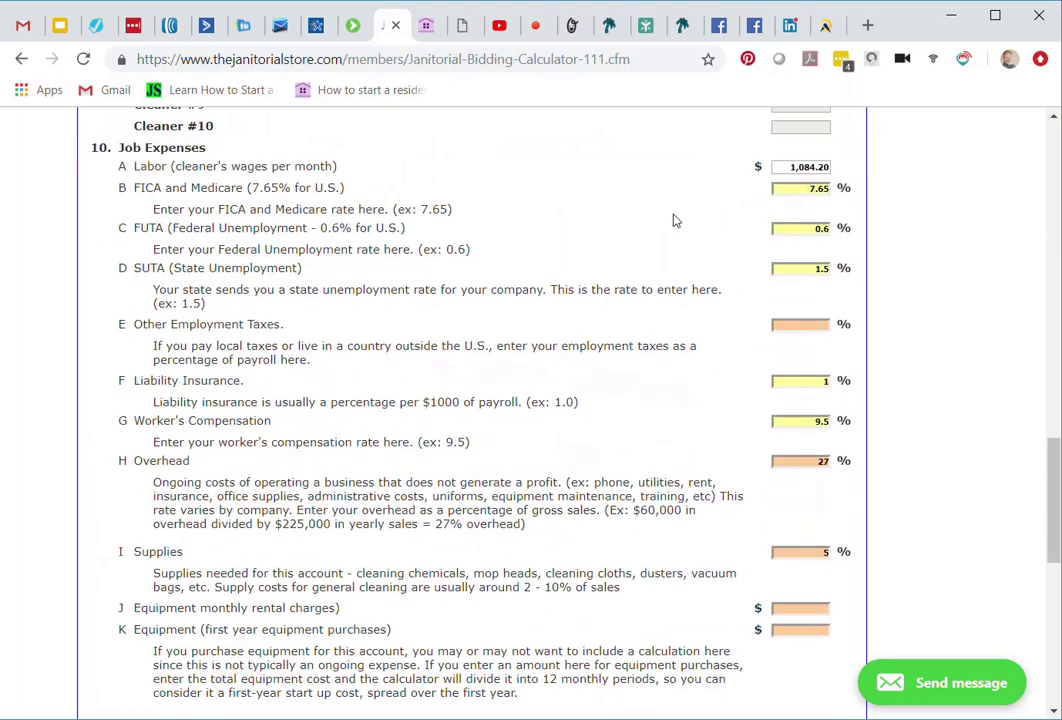
scroll(733, 435, "down", 4)
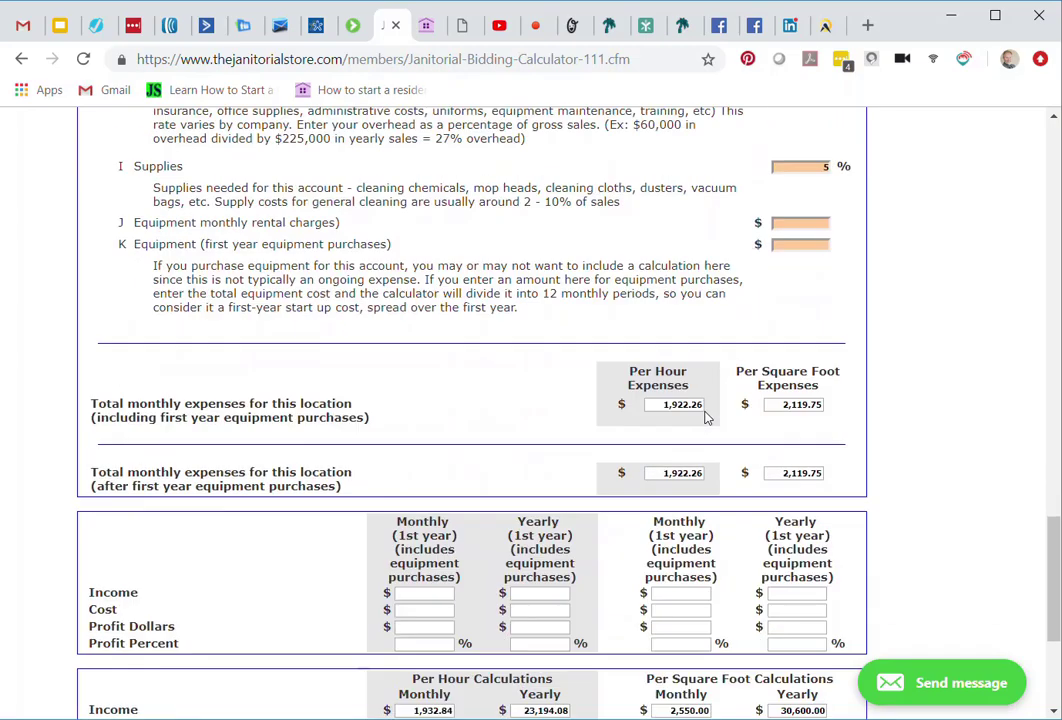
scroll(707, 417, "down", 3)
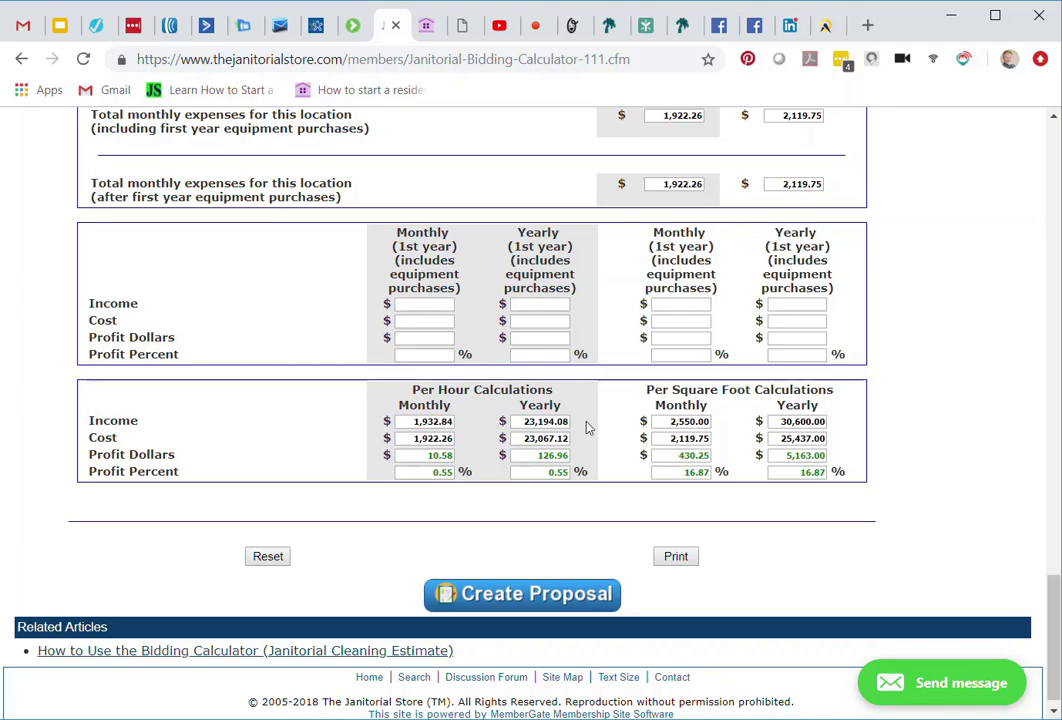
scroll(585, 427, "up", 10)
scroll(738, 397, "up", 7)
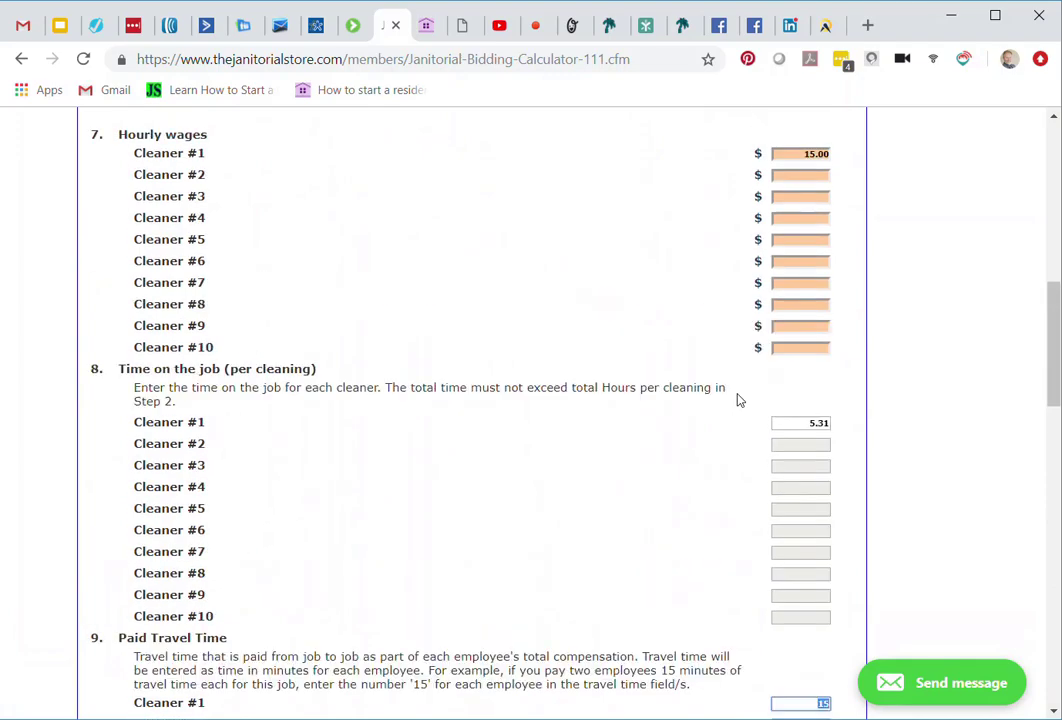
scroll(738, 400, "down", 1)
scroll(737, 398, "up", 3)
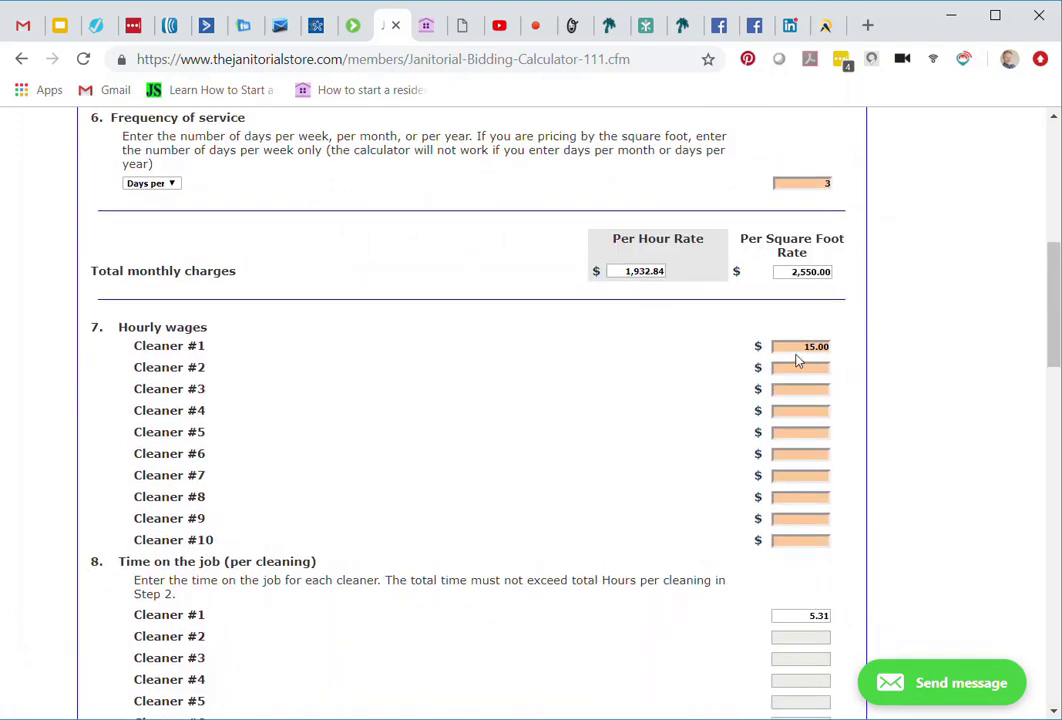
Step: Set the price per hour to $32.00 and review the monthly charges, job expenses and profit under both pricing methods
scroll(757, 370, "up", 3)
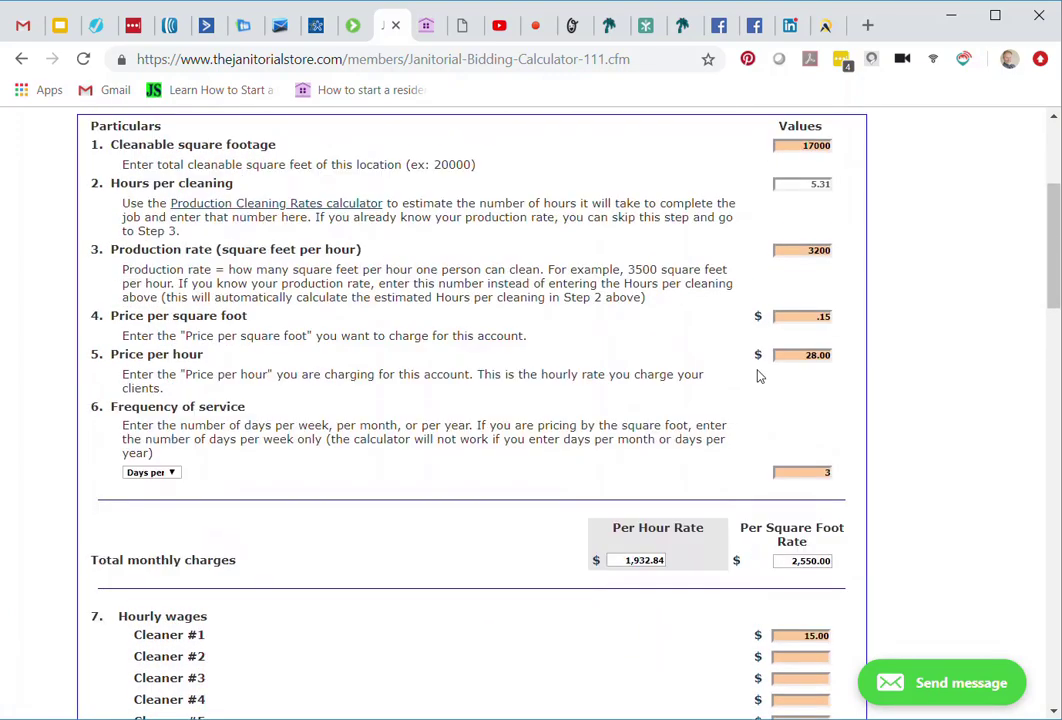
left_click(817, 357)
key("Tab")
key("Tab")
scroll(750, 428, "down", 1)
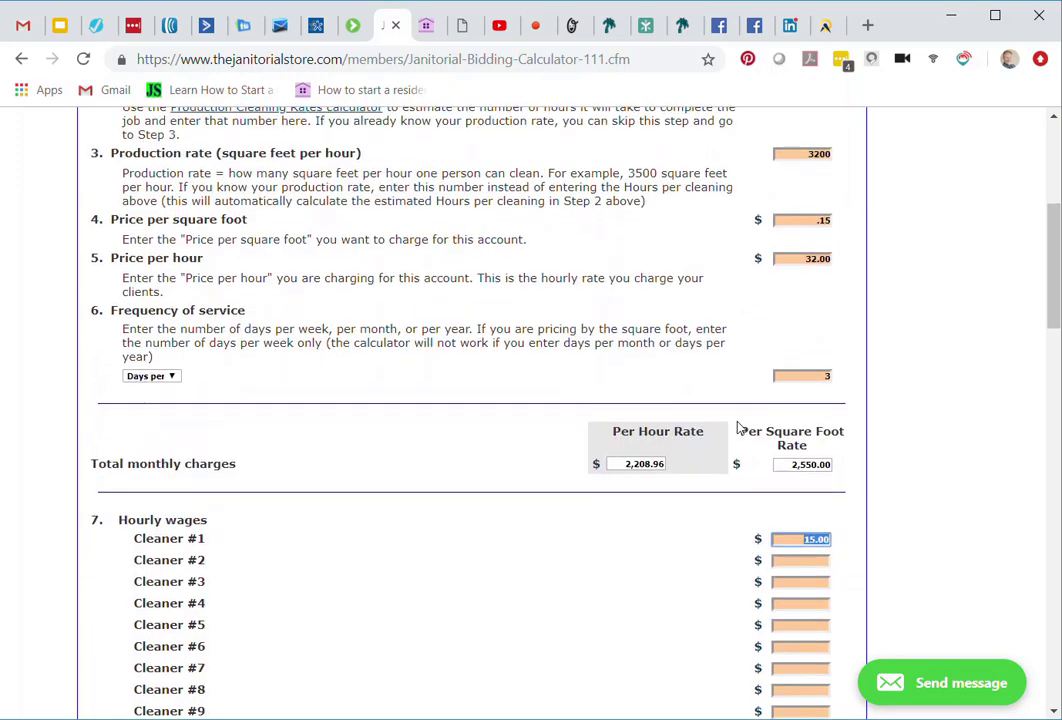
scroll(737, 428, "down", 4)
scroll(730, 417, "up", 2)
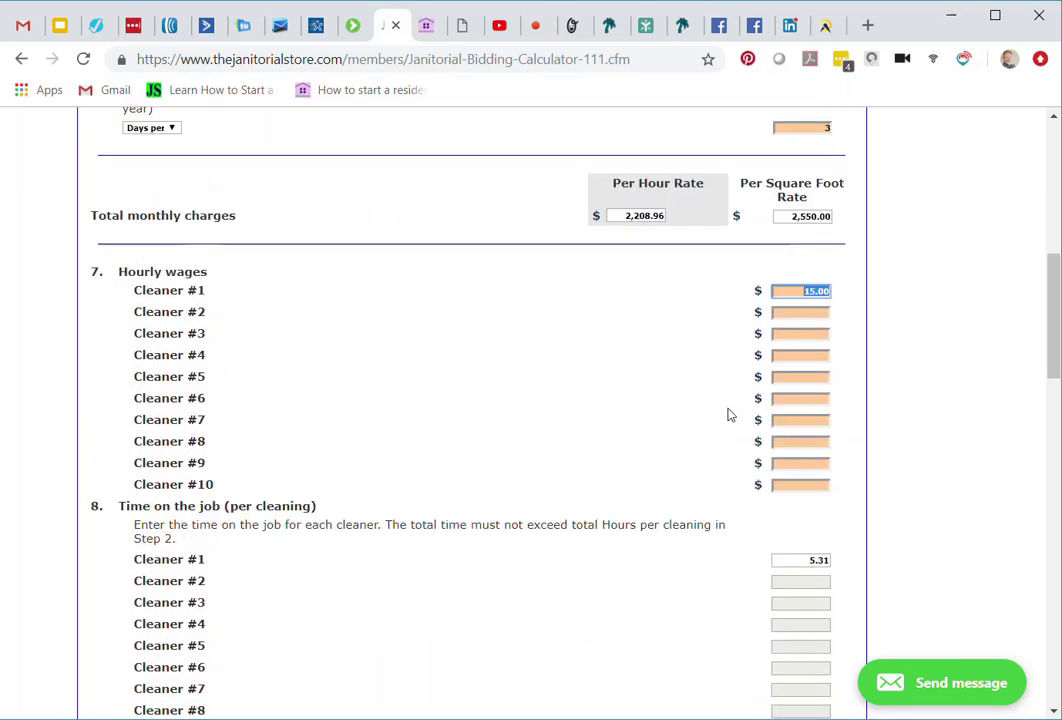
scroll(730, 416, "up", 1)
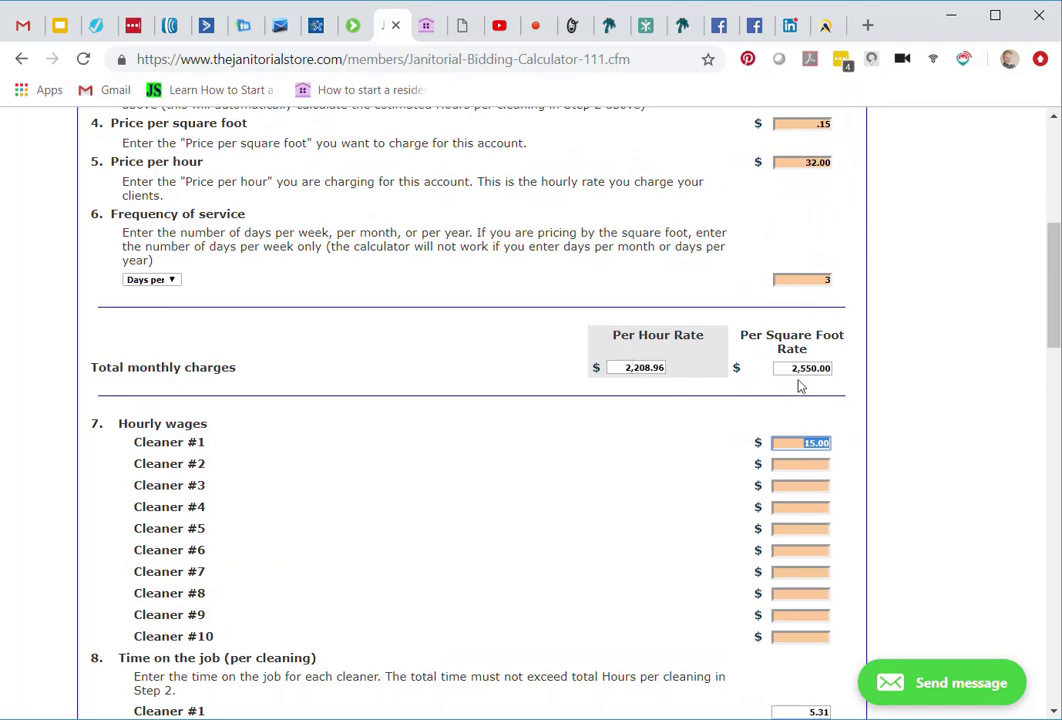
scroll(574, 453, "down", 9)
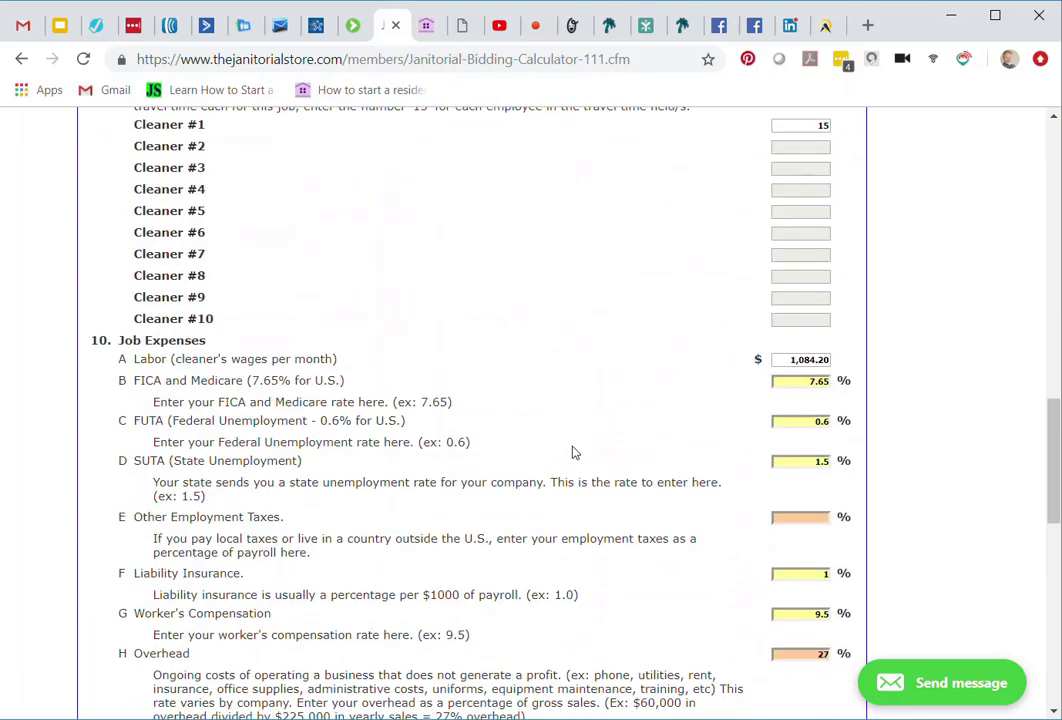
scroll(574, 453, "down", 9)
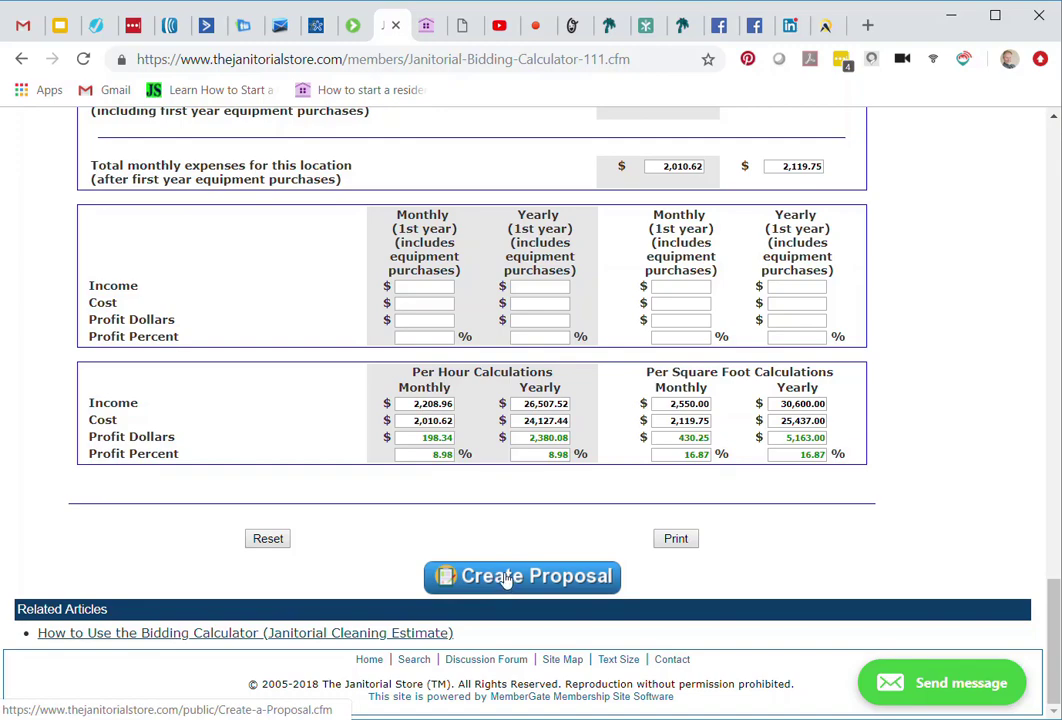
Step: Start creating a proposal from the calculator and open the General Office template among the Janitorial Proposals
left_click(507, 580)
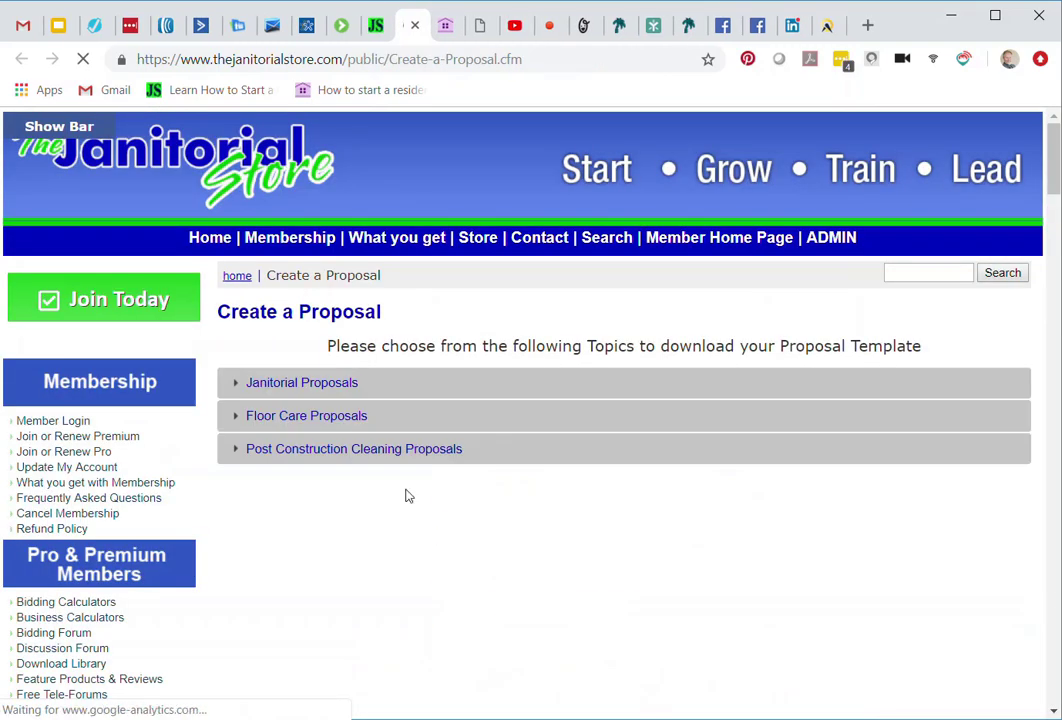
left_click(285, 389)
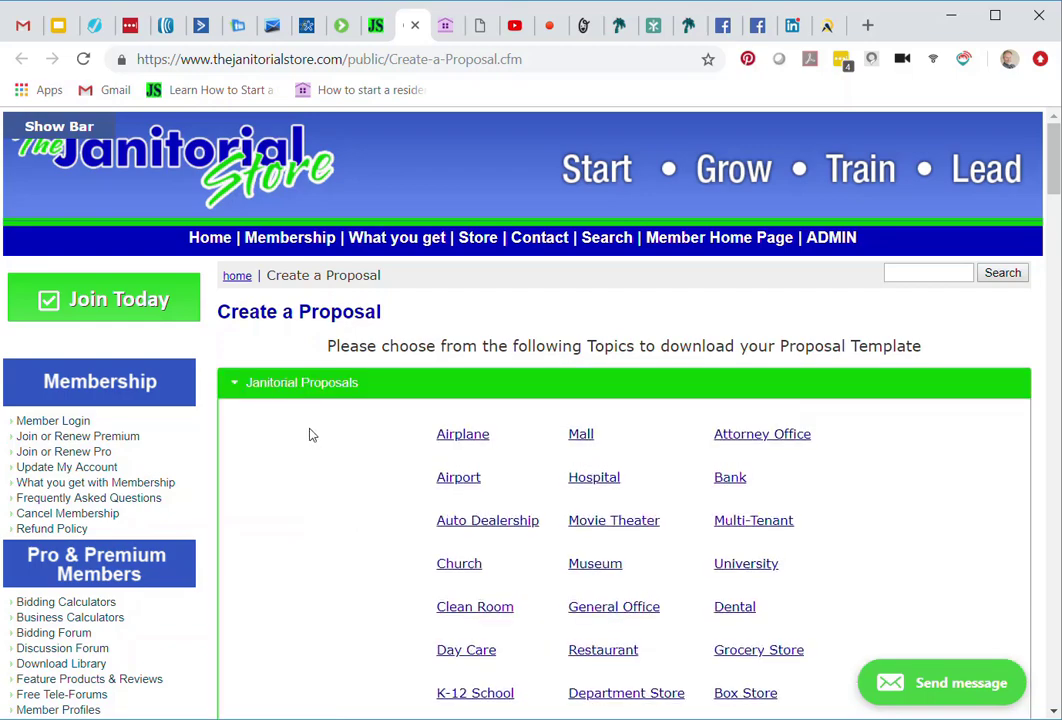
scroll(309, 433, "down", 1)
scroll(304, 422, "down", 1)
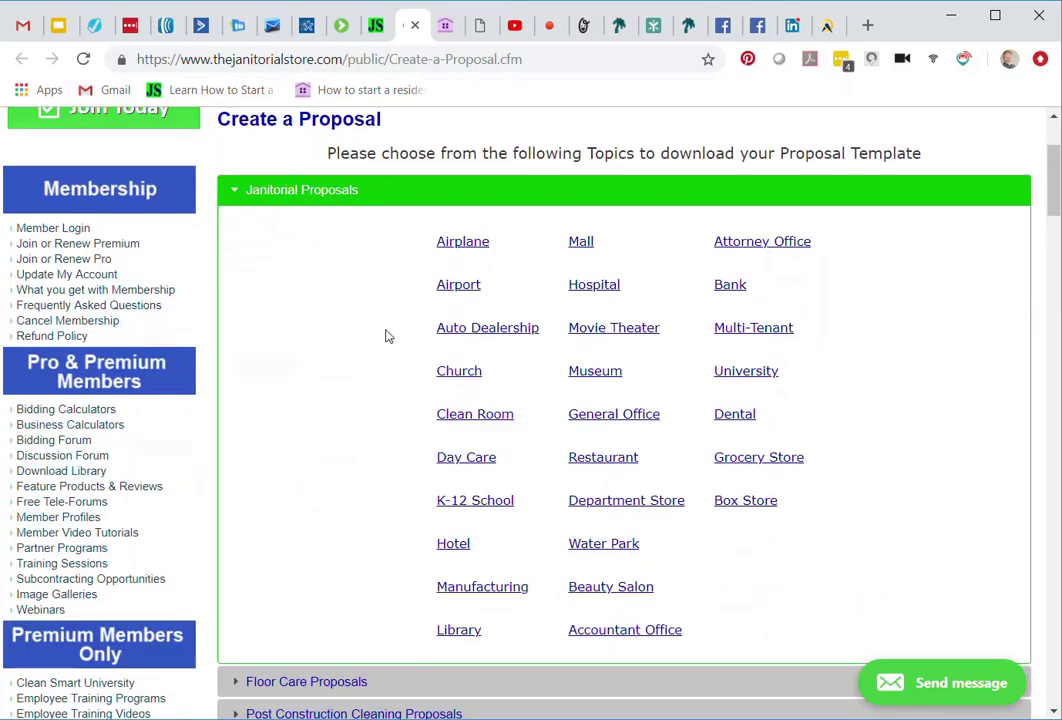
scroll(386, 380, "down", 1)
scroll(398, 460, "up", 2)
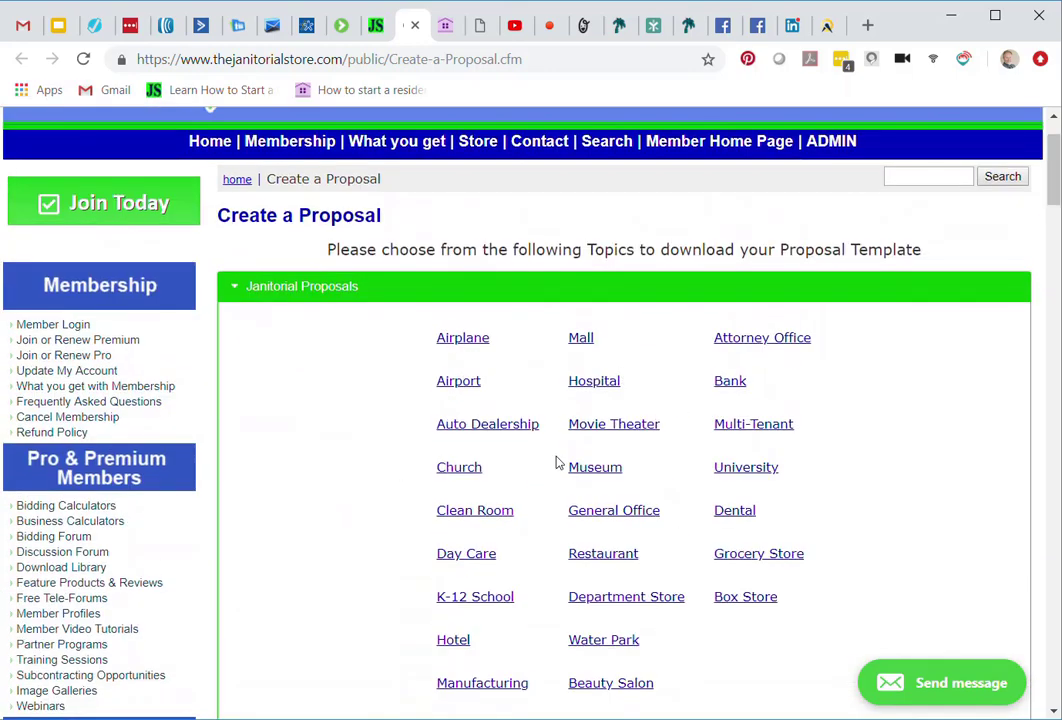
scroll(389, 464, "down", 1)
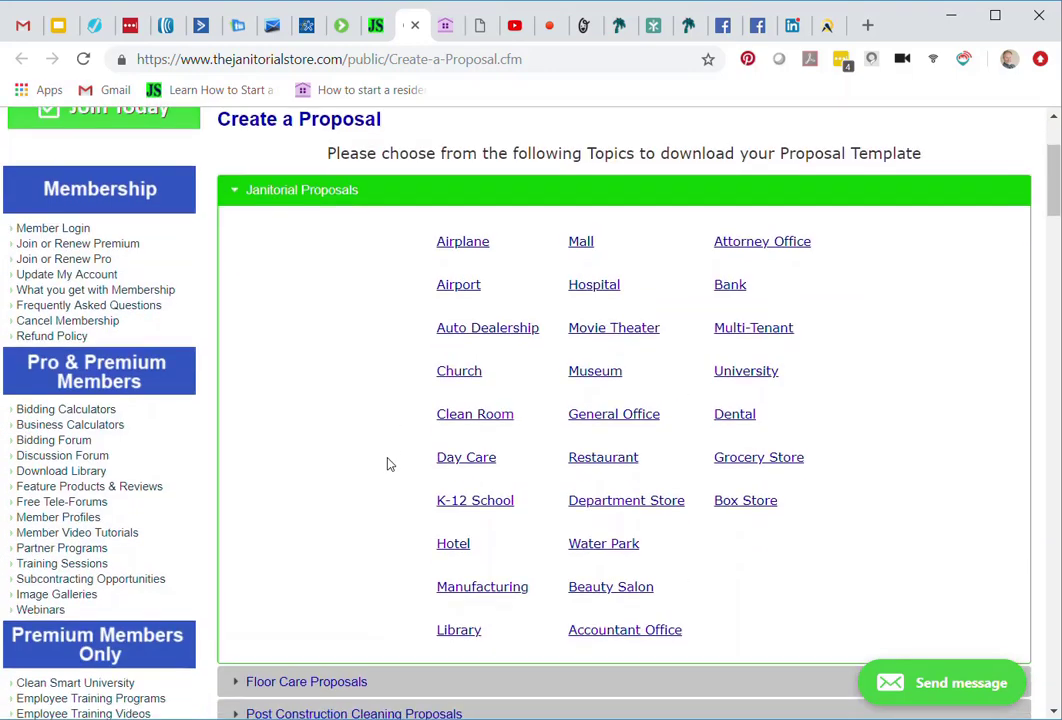
left_click(604, 421)
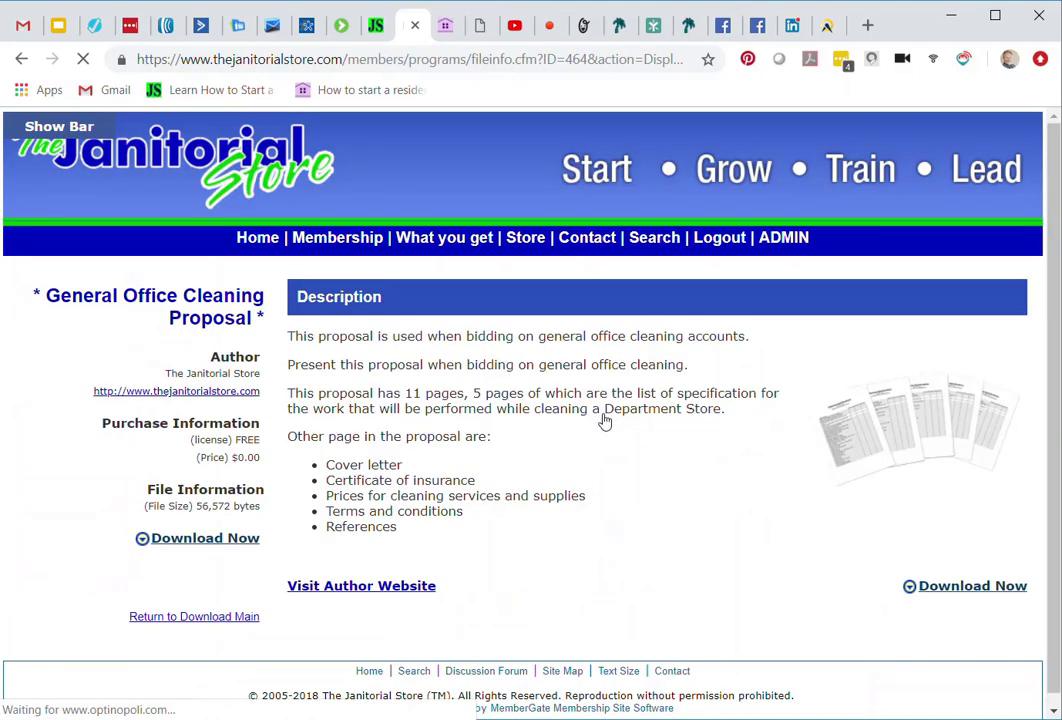